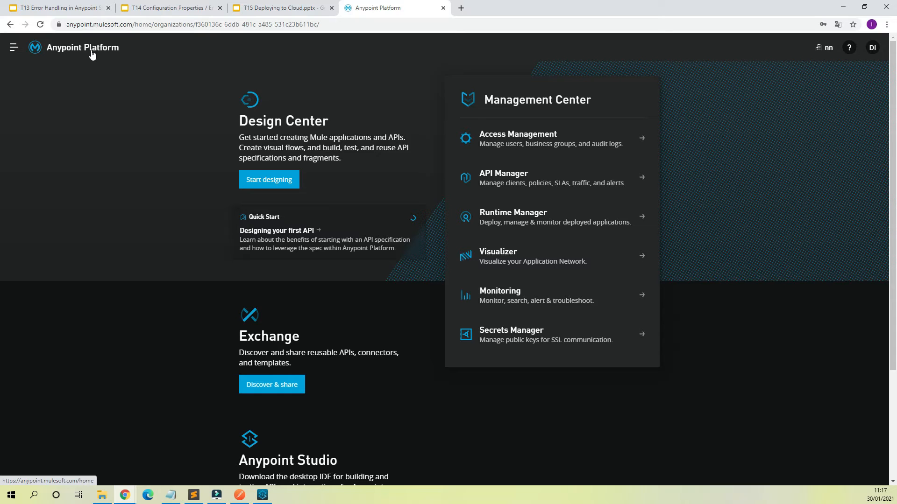
Switch to Anypoint Studio, show the message flow of currency_convert2, and return to the Anypoint Platform browser page.
{"action": "left_click", "coordinate": [217, 496]}
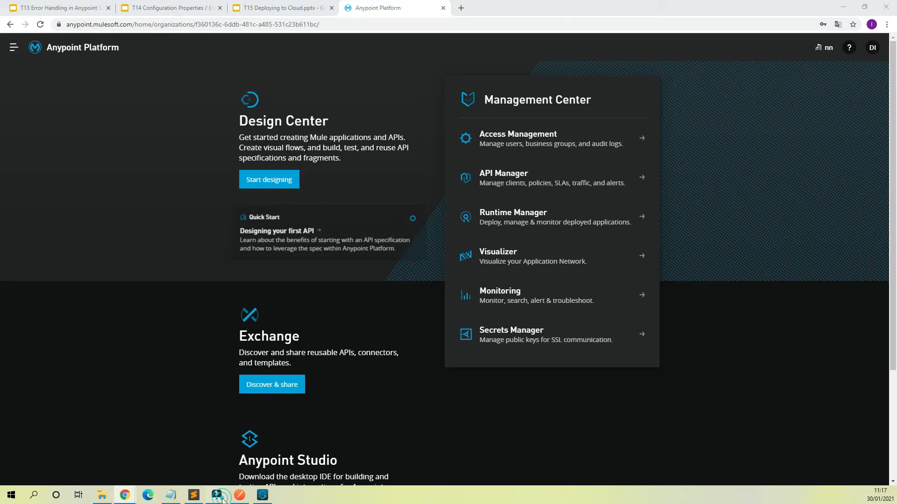
{"action": "left_click", "coordinate": [262, 495]}
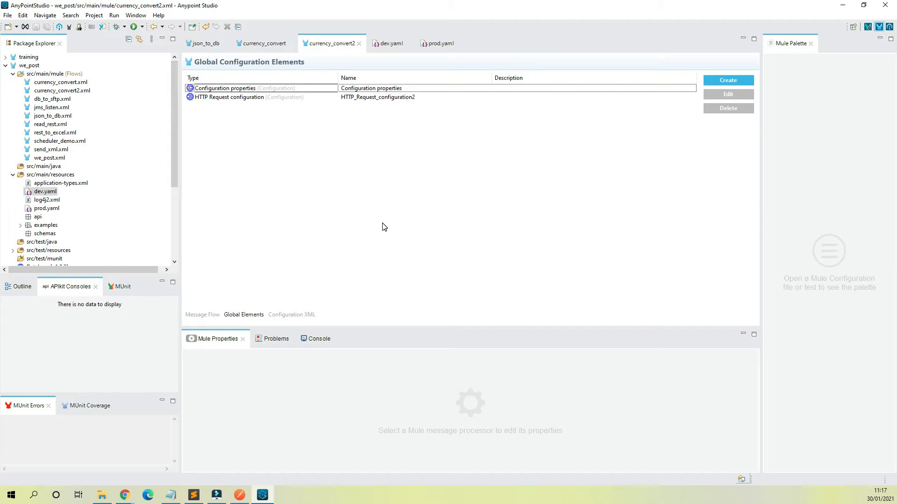
{"action": "left_click", "coordinate": [821, 88]}
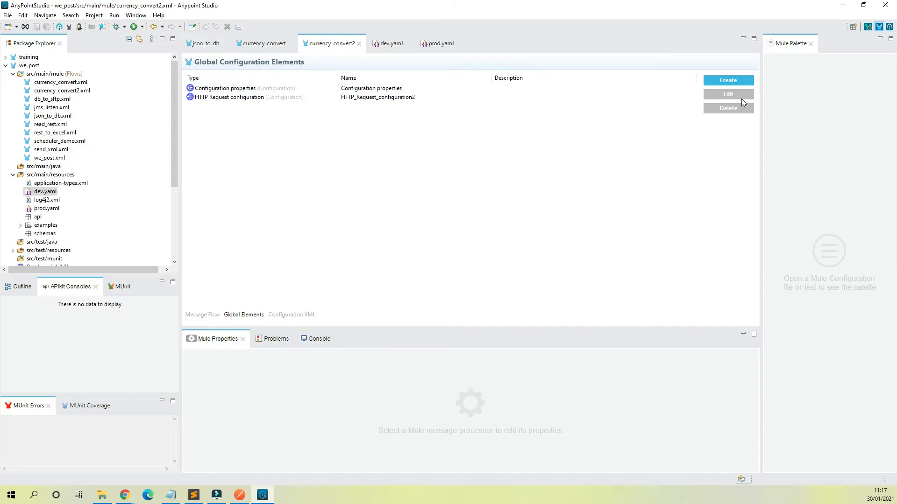
{"action": "left_click", "coordinate": [213, 317]}
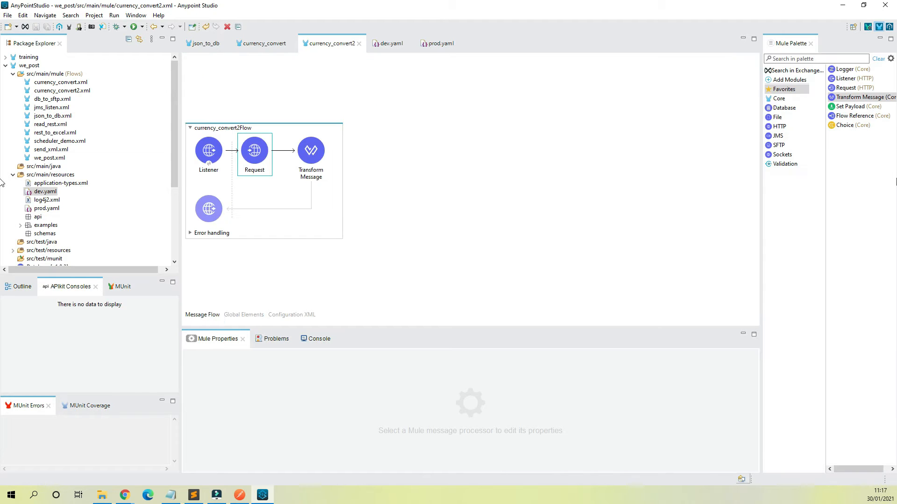
{"action": "left_click", "coordinate": [806, 60]}
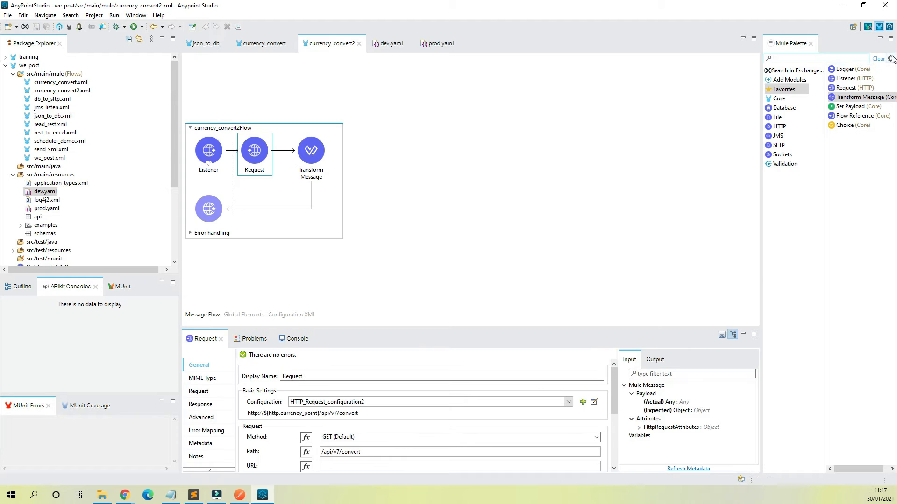
{"action": "left_click", "coordinate": [843, 5]}
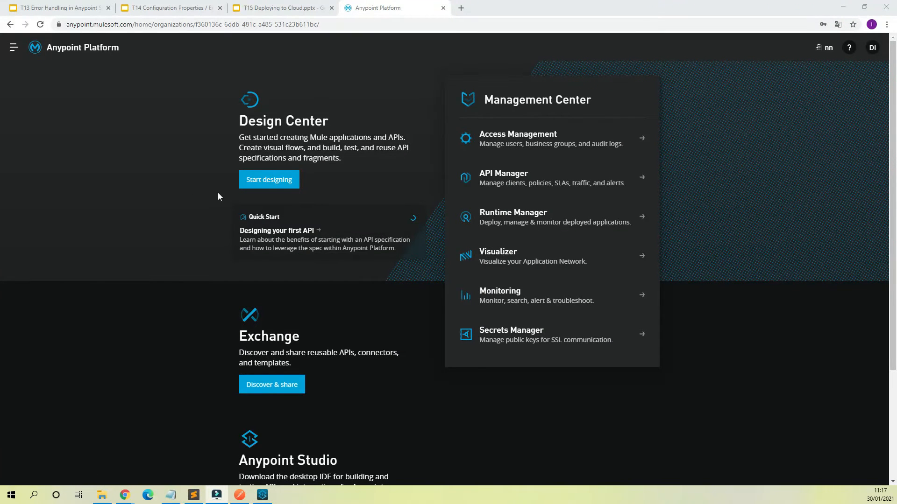
Open Design Center in Anypoint Platform and briefly compare it with the Anypoint Studio workspace.
{"action": "left_click", "coordinate": [14, 48]}
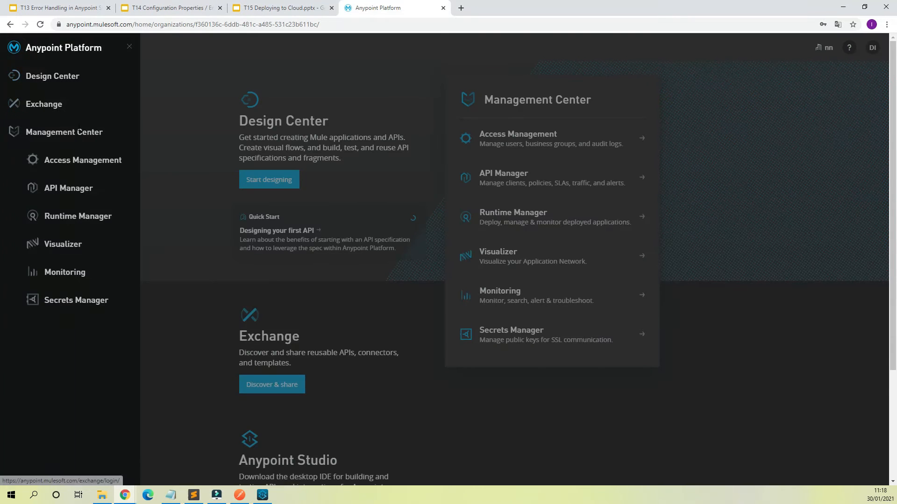
{"action": "left_click", "coordinate": [57, 82]}
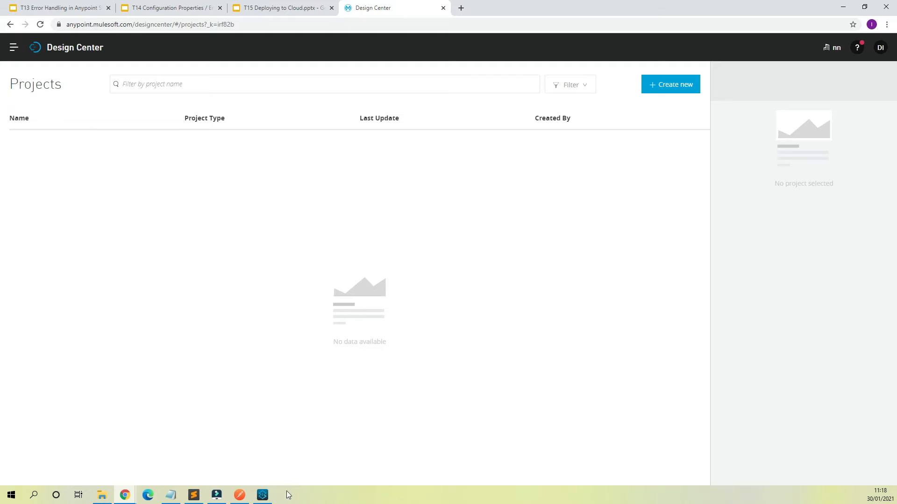
{"action": "left_click", "coordinate": [262, 497]}
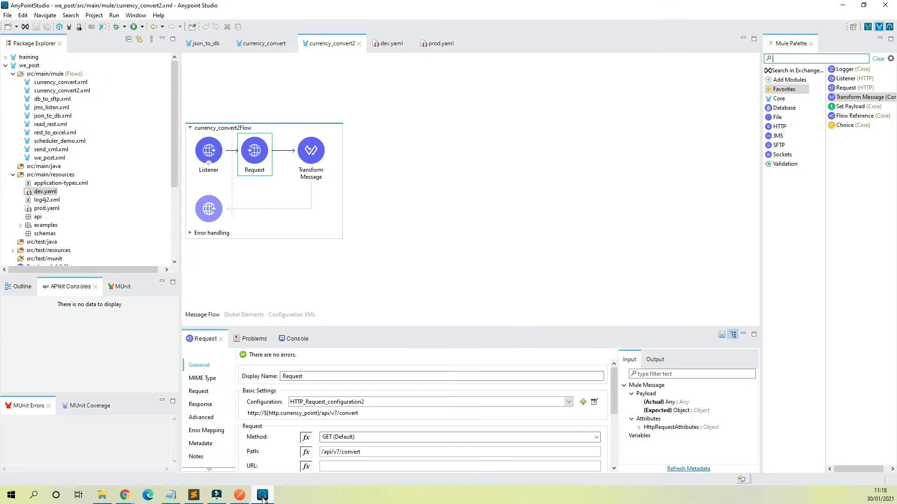
{"action": "left_click", "coordinate": [262, 497]}
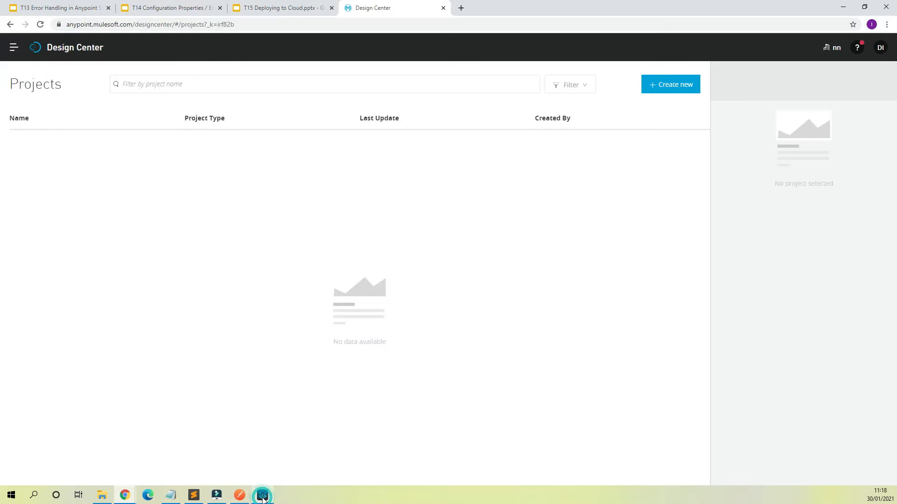
Create a new Mule app named "Test" in Design Center.
{"action": "left_click", "coordinate": [663, 85]}
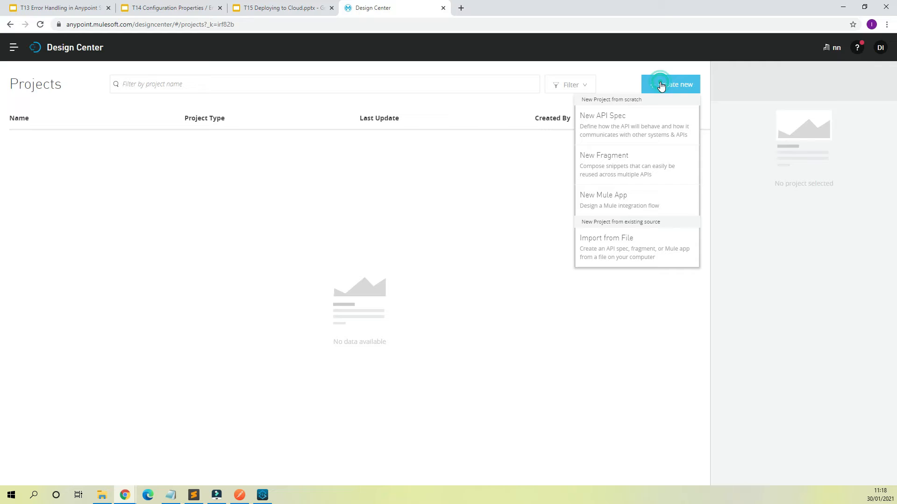
{"action": "left_click", "coordinate": [633, 206]}
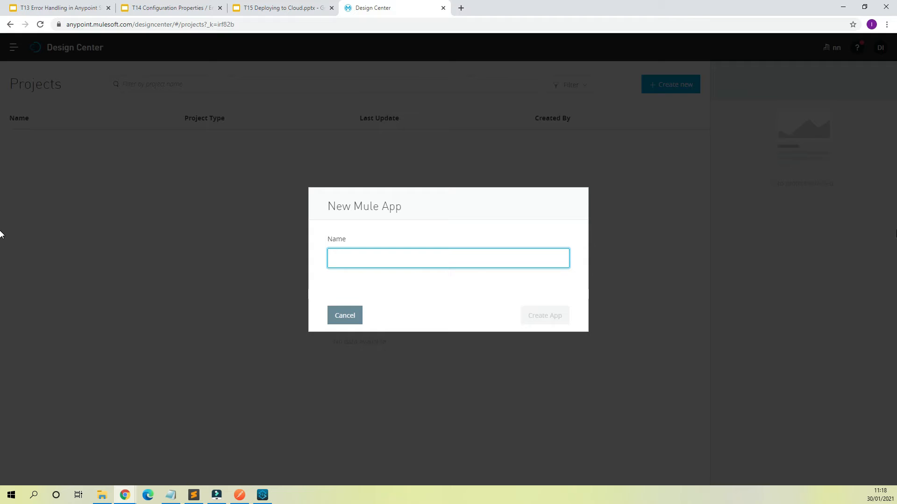
{"action": "type", "text": "Test"}
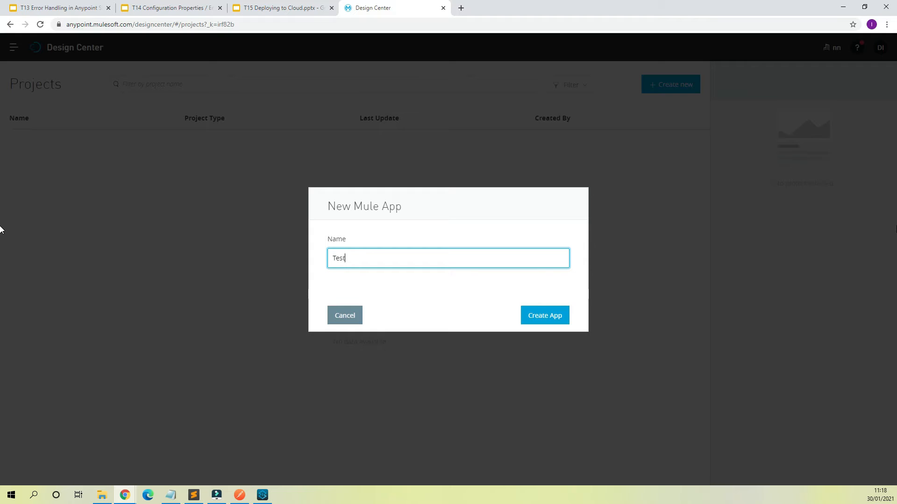
{"action": "left_click", "coordinate": [562, 313]}
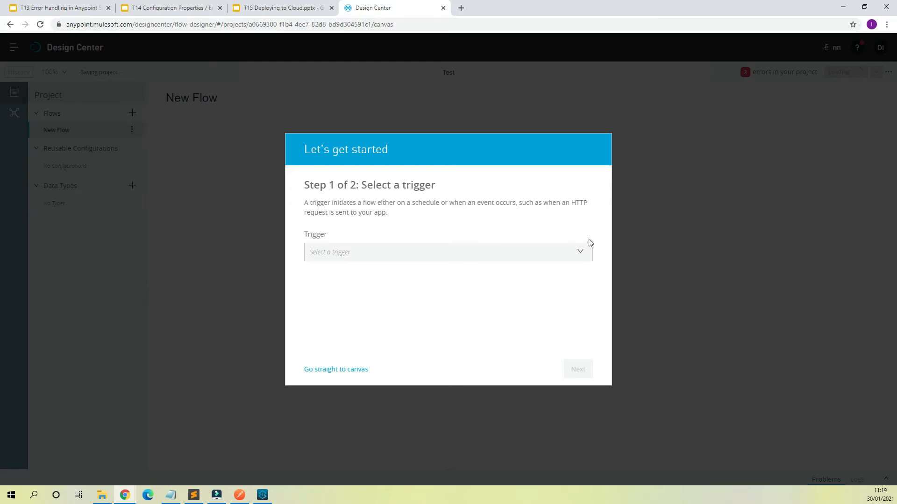
Choose the HTTP Connector with the Listener operation as the flow's trigger and continue to target selection.
{"action": "left_click", "coordinate": [581, 258]}
{"action": "scroll", "coordinate": [560, 285], "scroll_direction": "down", "scroll_amount": 10}
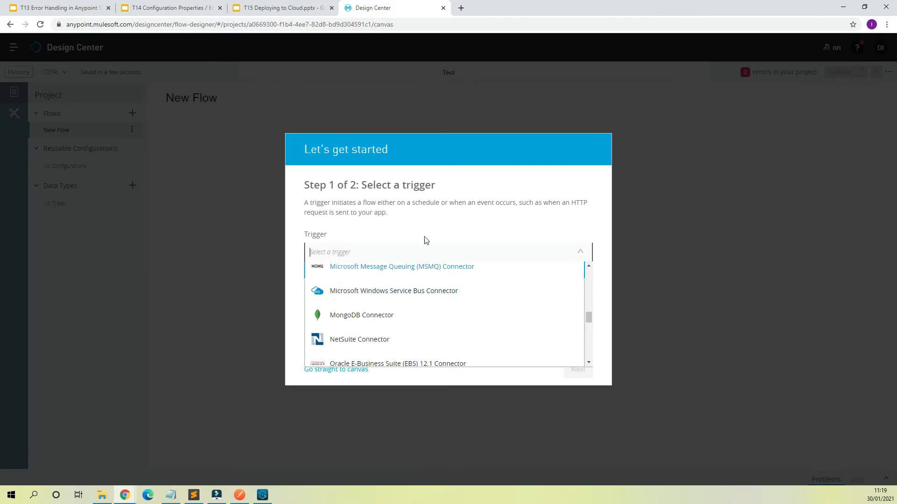
{"action": "scroll", "coordinate": [435, 313], "scroll_direction": "down", "scroll_amount": 9}
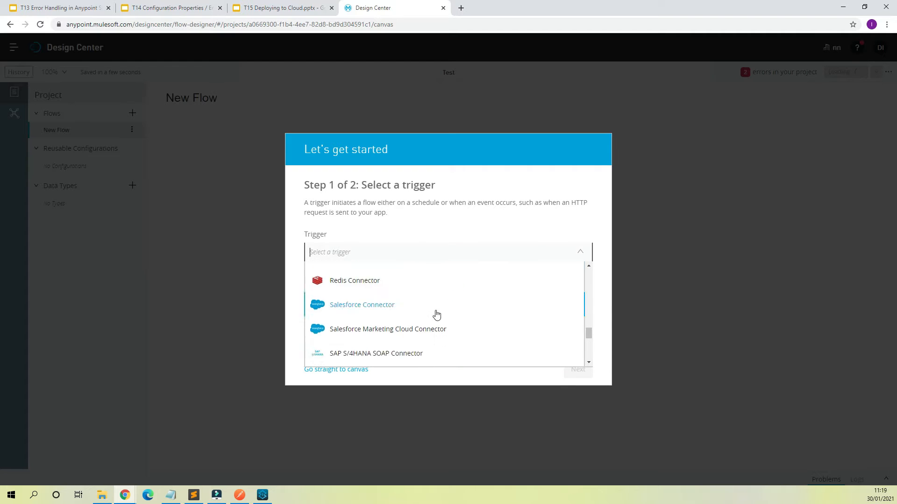
{"action": "scroll", "coordinate": [436, 315], "scroll_direction": "up", "scroll_amount": 2}
{"action": "scroll", "coordinate": [437, 315], "scroll_direction": "down", "scroll_amount": 2}
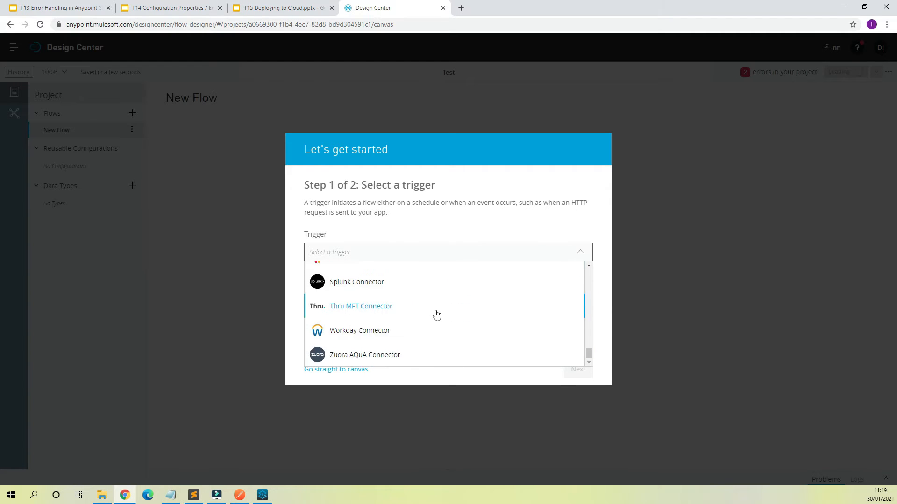
{"action": "scroll", "coordinate": [436, 316], "scroll_direction": "up", "scroll_amount": 5}
{"action": "scroll", "coordinate": [435, 315], "scroll_direction": "up", "scroll_amount": 8}
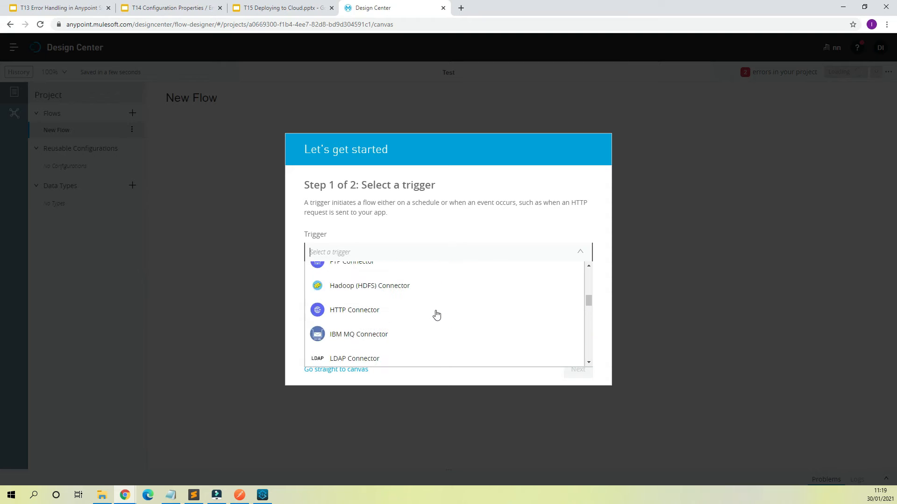
{"action": "left_click", "coordinate": [378, 316]}
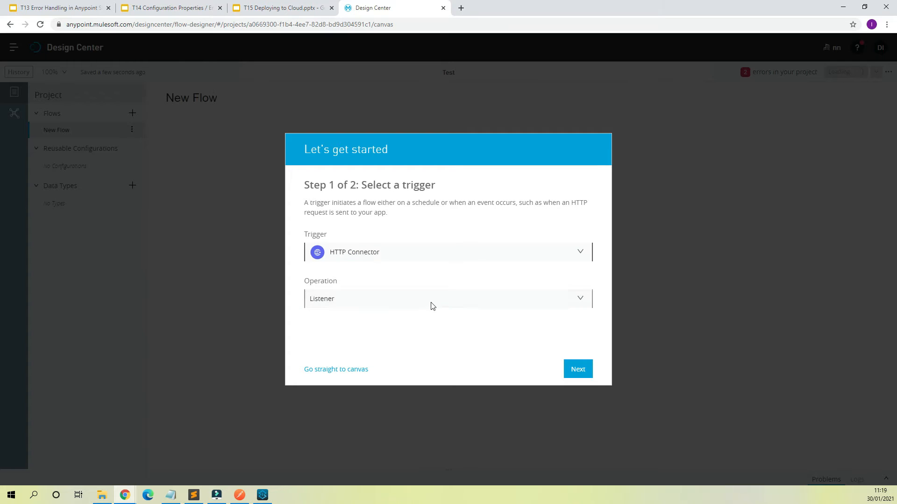
{"action": "left_click", "coordinate": [431, 304]}
{"action": "left_click", "coordinate": [583, 369]}
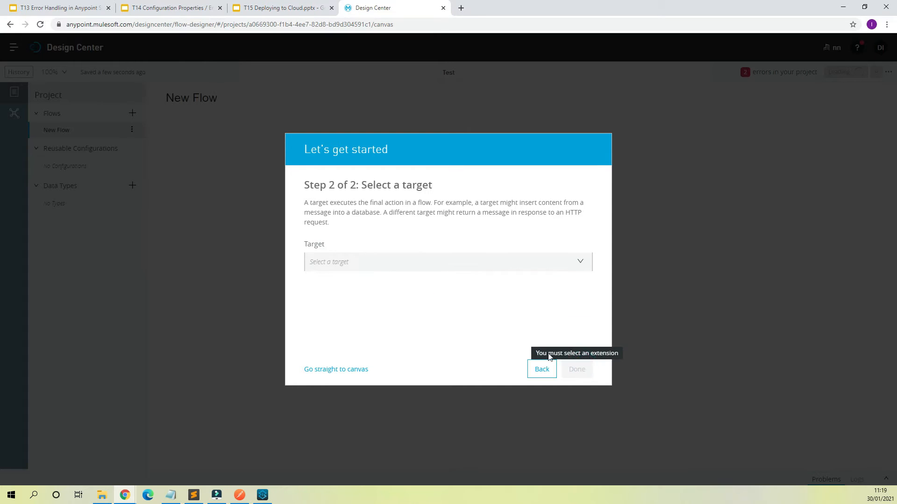
Browse the available flow targets without choosing one, and skip the guided setup to go straight to the canvas.
{"action": "left_click", "coordinate": [447, 265]}
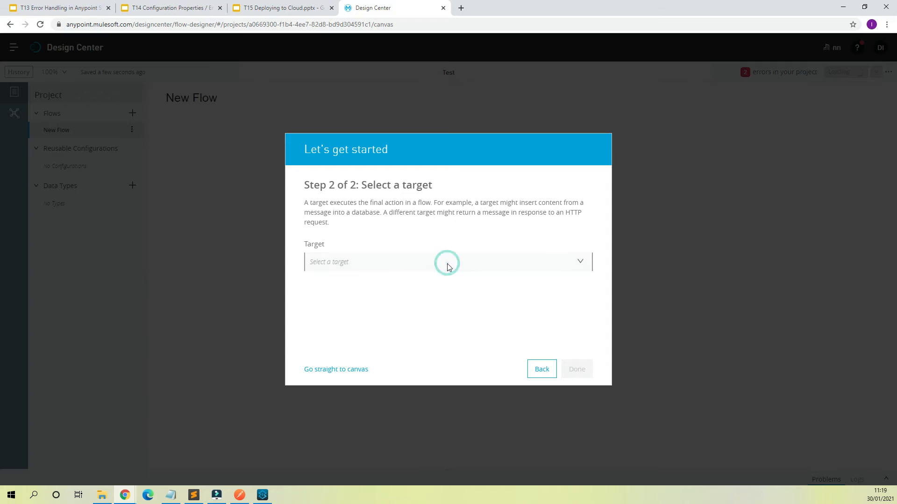
{"action": "left_click", "coordinate": [567, 261]}
{"action": "scroll", "coordinate": [516, 322], "scroll_direction": "down", "scroll_amount": 5}
{"action": "scroll", "coordinate": [516, 322], "scroll_direction": "down", "scroll_amount": 15}
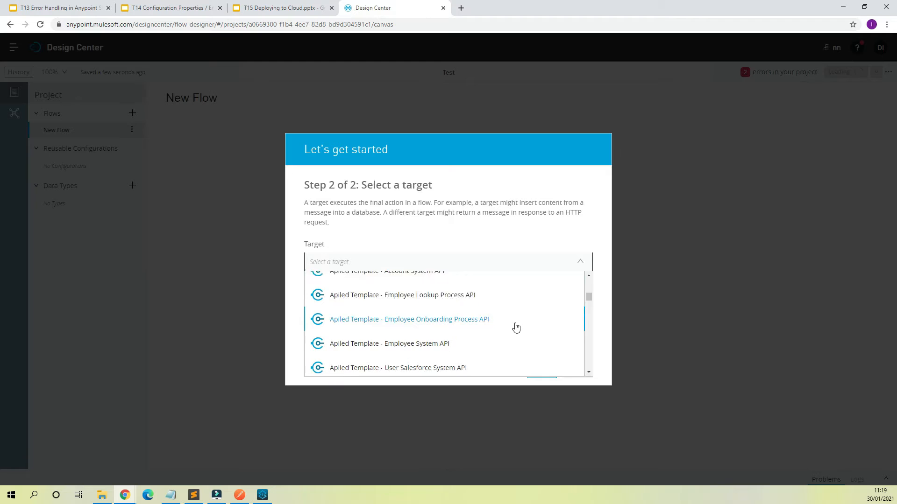
{"action": "scroll", "coordinate": [516, 327], "scroll_direction": "down", "scroll_amount": 5}
{"action": "scroll", "coordinate": [516, 327], "scroll_direction": "down", "scroll_amount": 5}
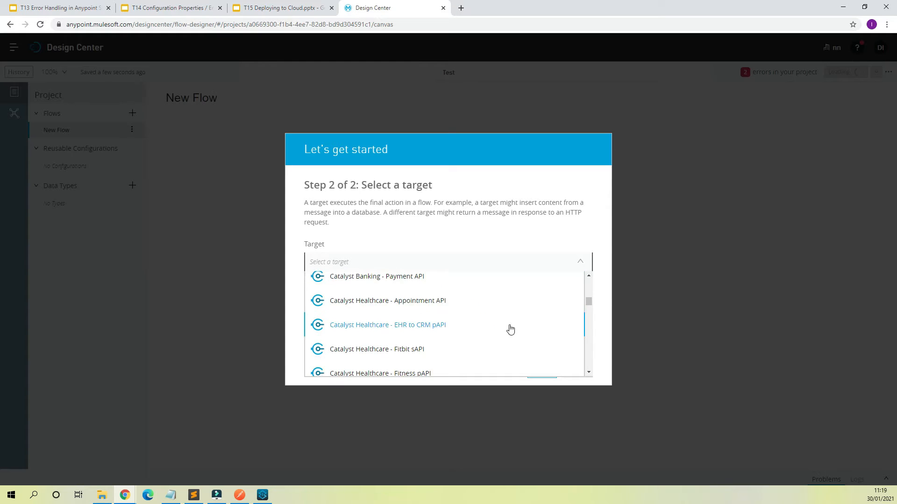
{"action": "scroll", "coordinate": [414, 346], "scroll_direction": "down", "scroll_amount": 4}
{"action": "left_click", "coordinate": [486, 237]}
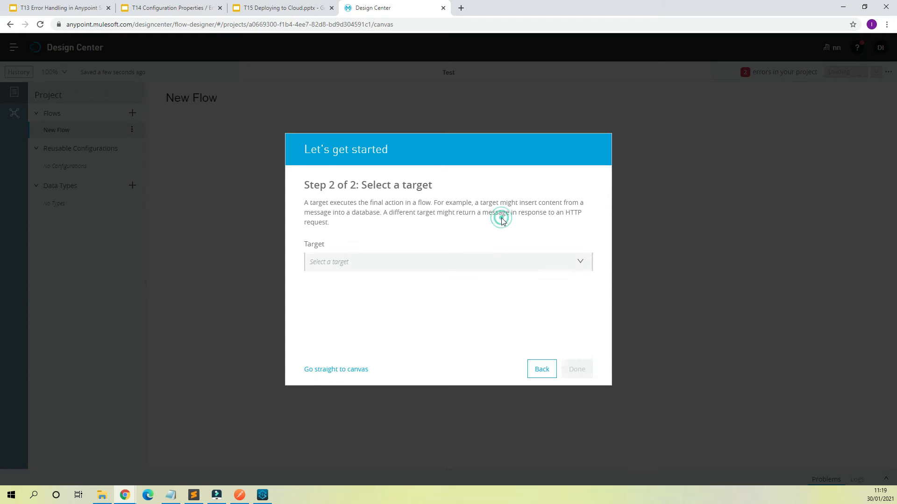
{"action": "left_click", "coordinate": [346, 371]}
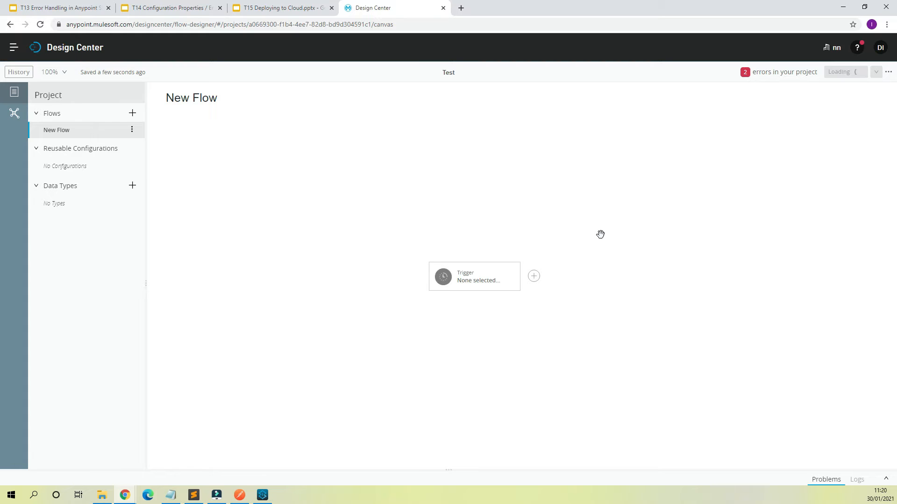
Return to the Design Center project list and delete the Test project.
{"action": "left_click", "coordinate": [14, 50]}
{"action": "left_click", "coordinate": [63, 75]}
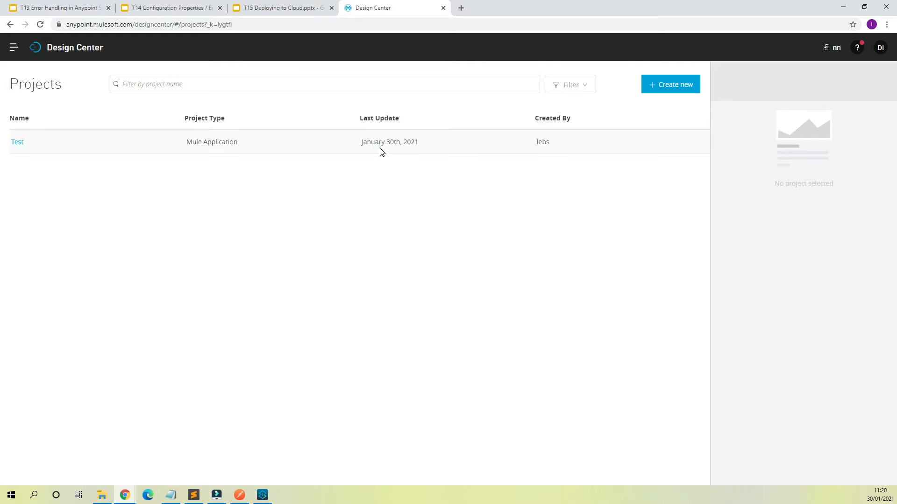
{"action": "left_click", "coordinate": [382, 151]}
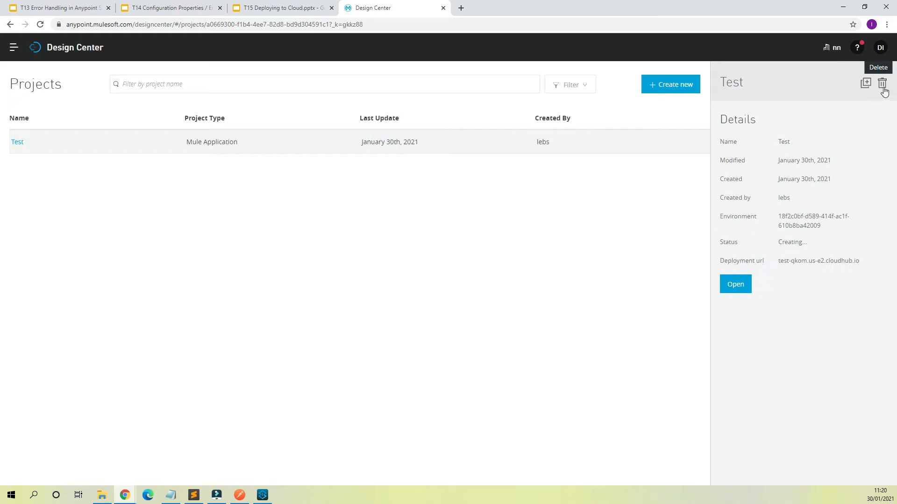
{"action": "left_click", "coordinate": [883, 87]}
{"action": "left_click", "coordinate": [489, 295]}
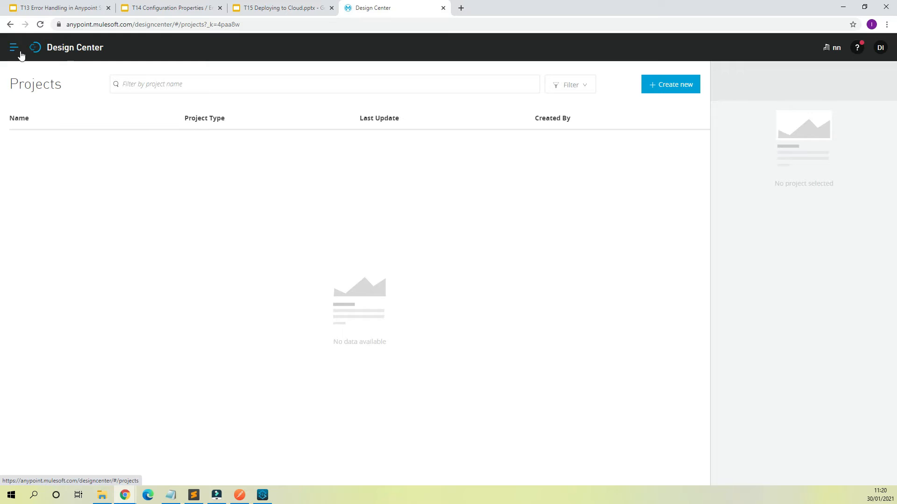
Open Access Management to view the organization page.
{"action": "left_click", "coordinate": [21, 54]}
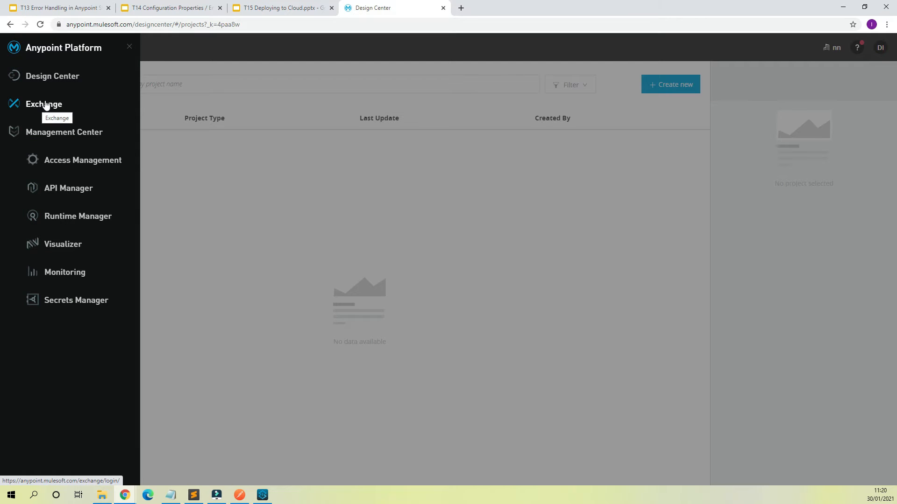
{"action": "left_click", "coordinate": [90, 162]}
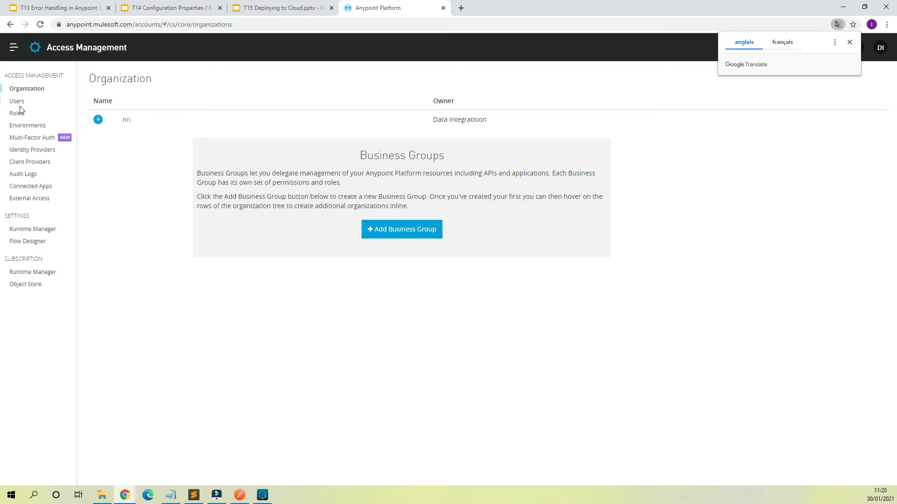
Open Runtime Manager in the Sandbox environment and go to the management settings of the demo02 application.
{"action": "left_click", "coordinate": [14, 47]}
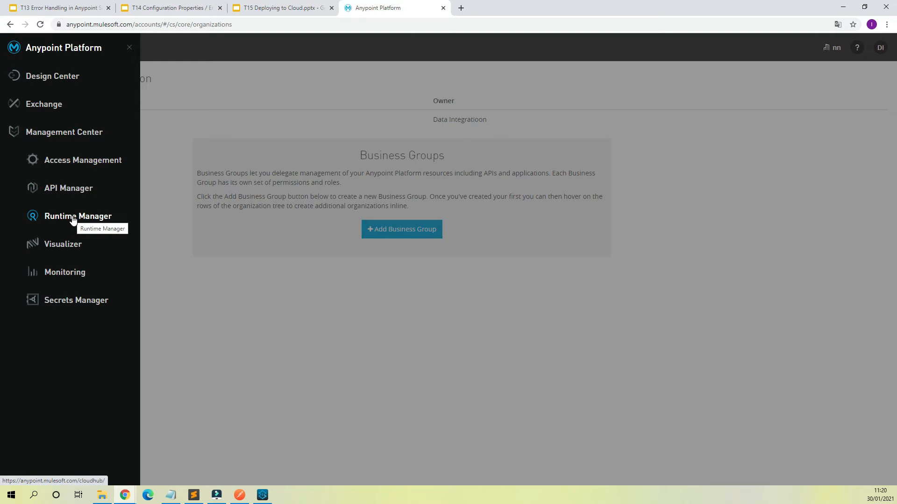
{"action": "left_click", "coordinate": [74, 220]}
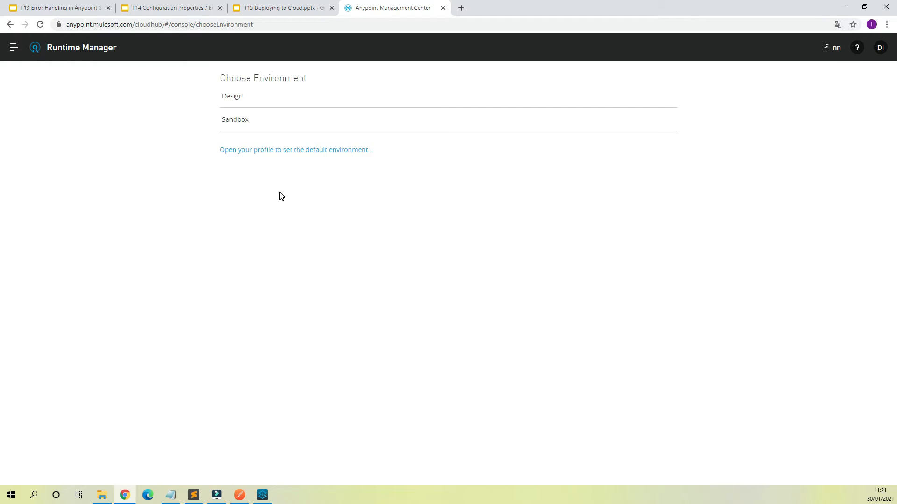
{"action": "left_click", "coordinate": [270, 121]}
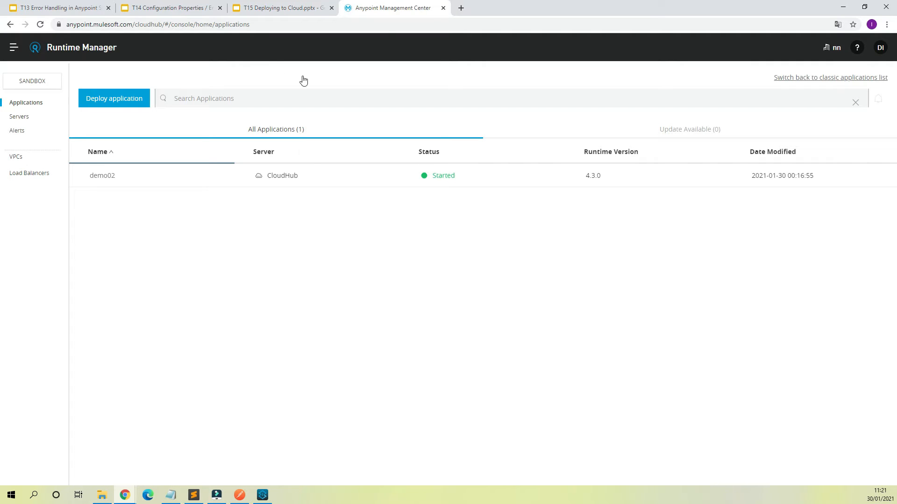
{"action": "left_click", "coordinate": [207, 177]}
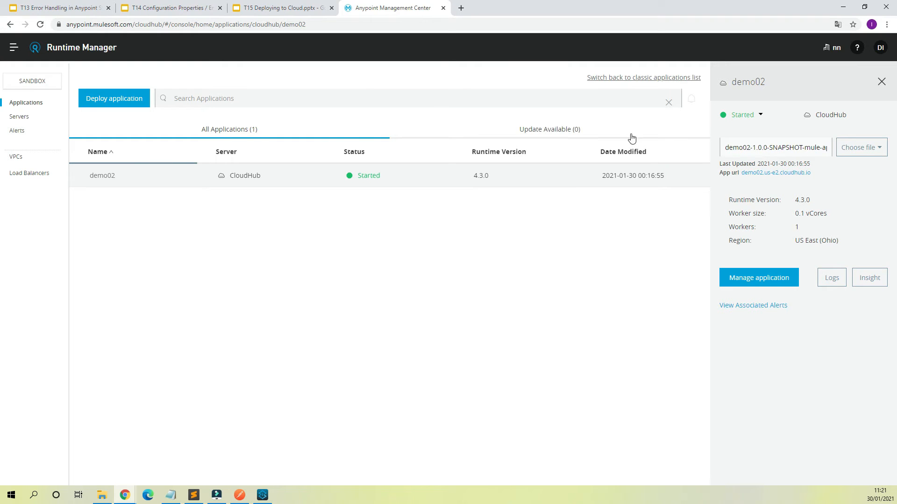
{"action": "left_click", "coordinate": [766, 282]}
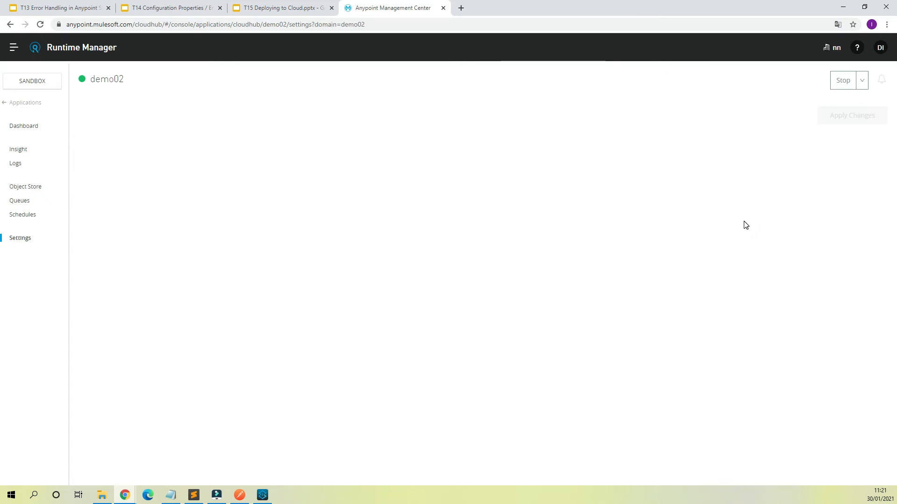
Delete the demo02 application, acknowledging that running it again requires re-uploading the file and re-specifying its settings.
{"action": "left_click", "coordinate": [862, 81]}
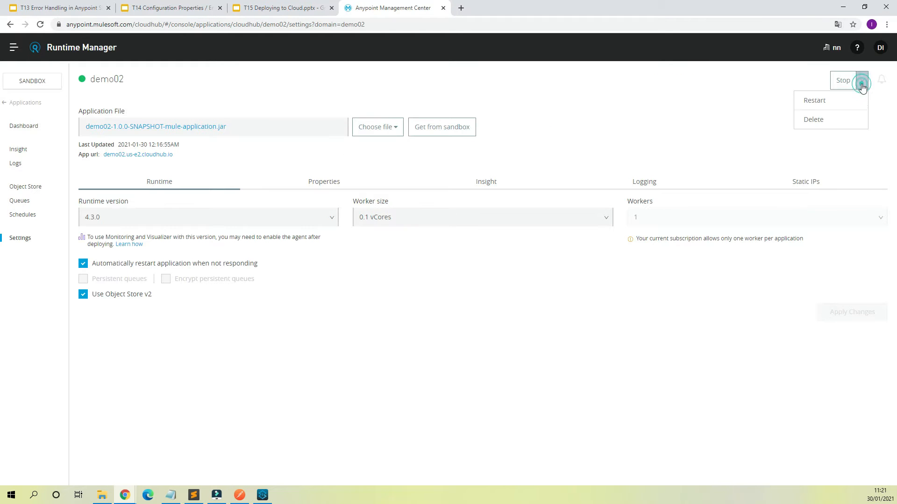
{"action": "left_click", "coordinate": [815, 120]}
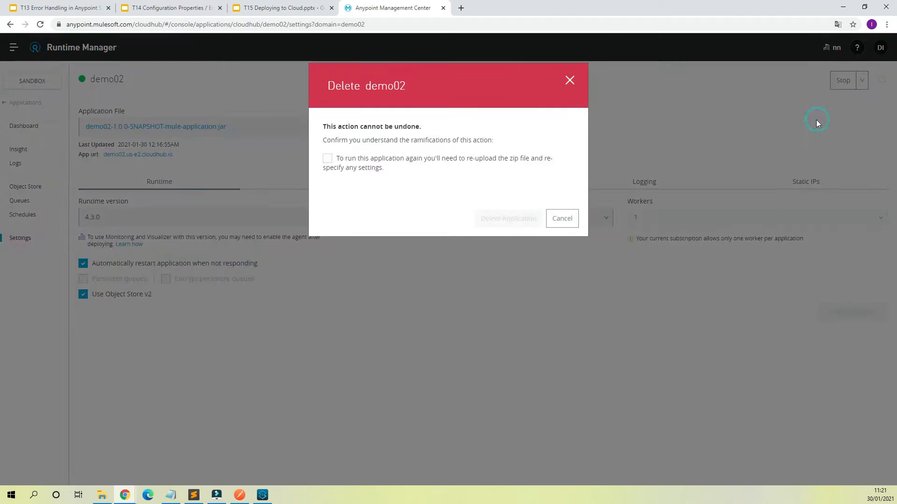
{"action": "left_click", "coordinate": [327, 162]}
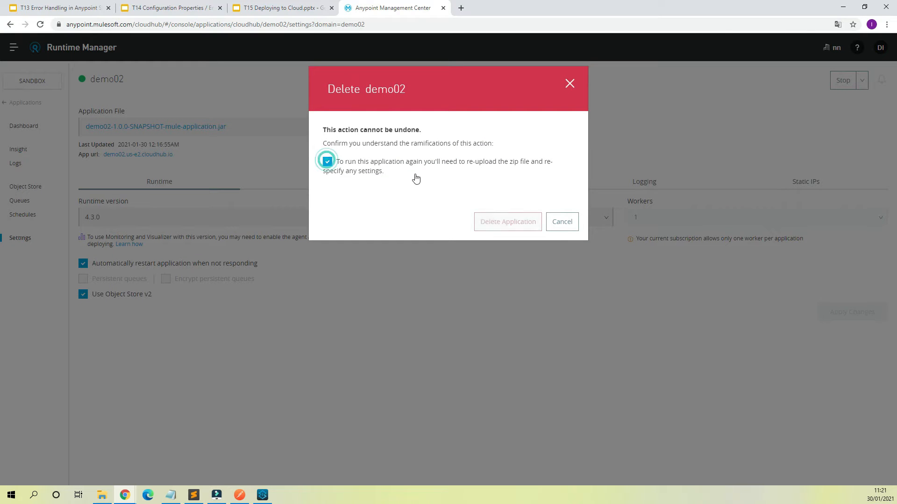
{"action": "left_click", "coordinate": [495, 219]}
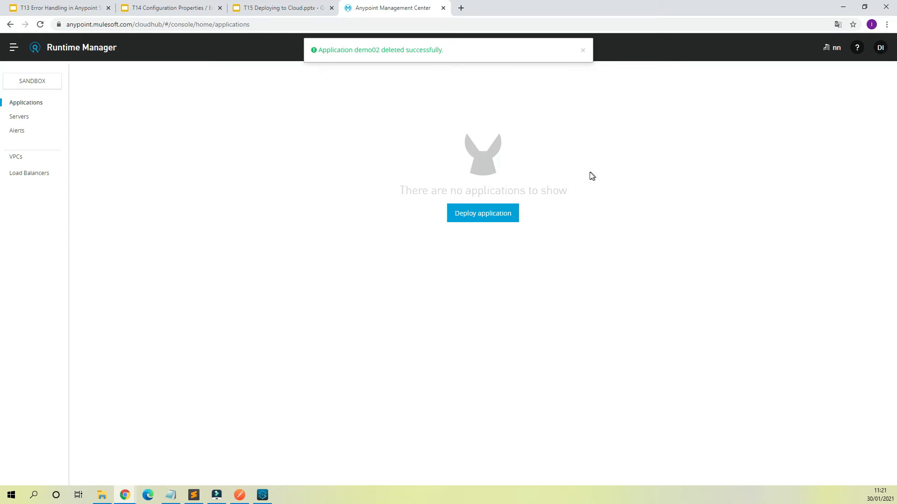
Reload Runtime Manager and open the form for deploying a new application, leaving its name empty.
{"action": "left_click", "coordinate": [14, 47]}
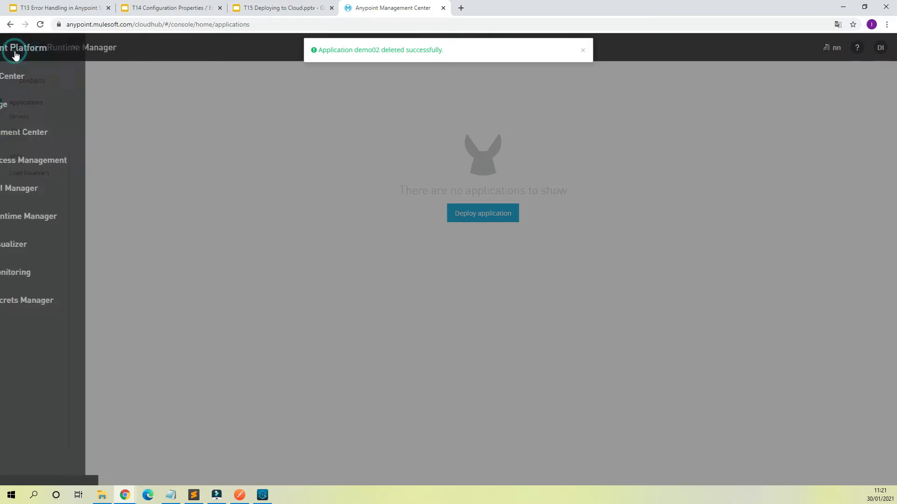
{"action": "left_click", "coordinate": [95, 219]}
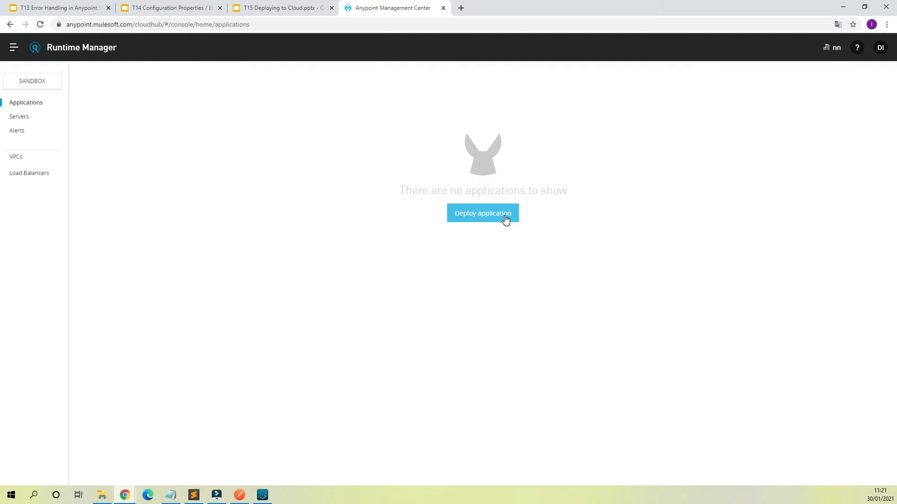
{"action": "left_click", "coordinate": [505, 220]}
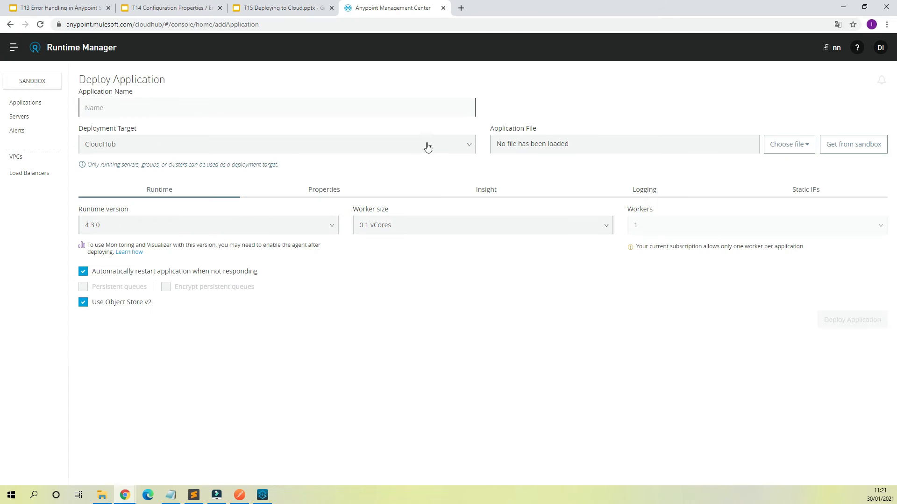
{"action": "left_click", "coordinate": [253, 113]}
{"action": "left_click", "coordinate": [97, 110]}
Review the available runtime versions and check the Mule Server version of the we_post project in Anypoint Studio, returning to the browser.
{"action": "left_click", "coordinate": [271, 226]}
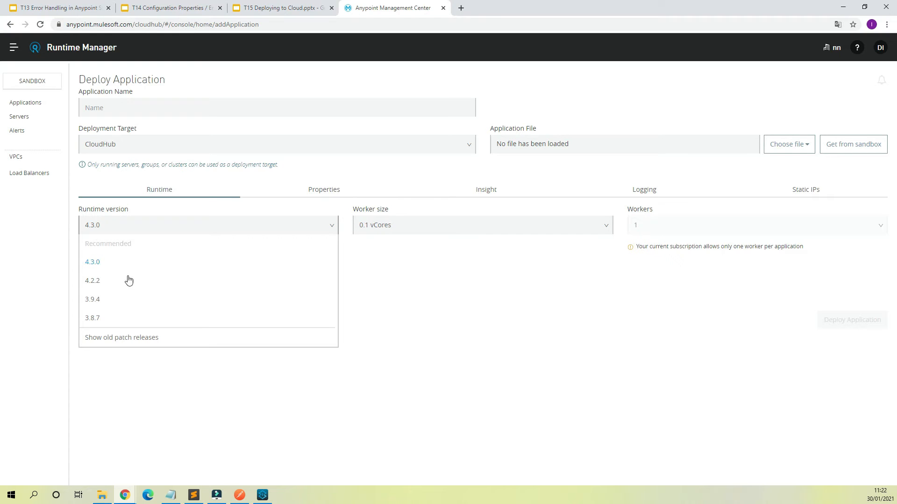
{"action": "left_click", "coordinate": [263, 496]}
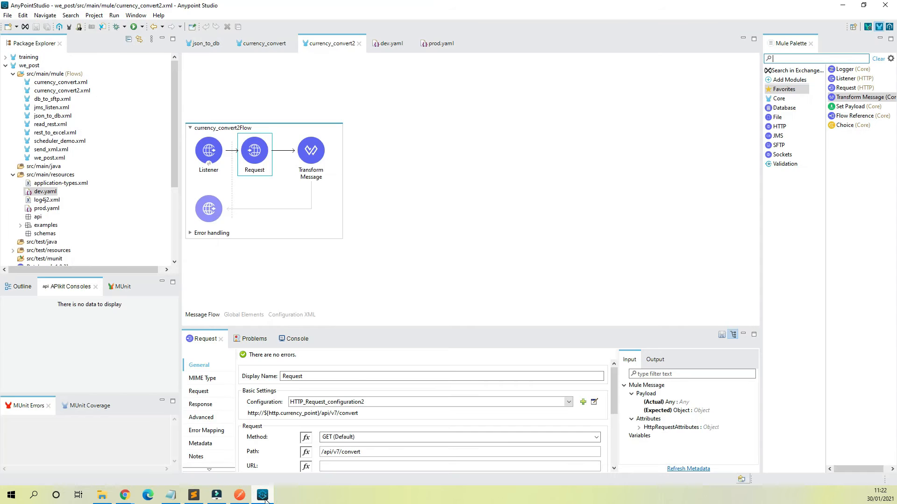
{"action": "scroll", "coordinate": [135, 239], "scroll_direction": "down", "scroll_amount": 1}
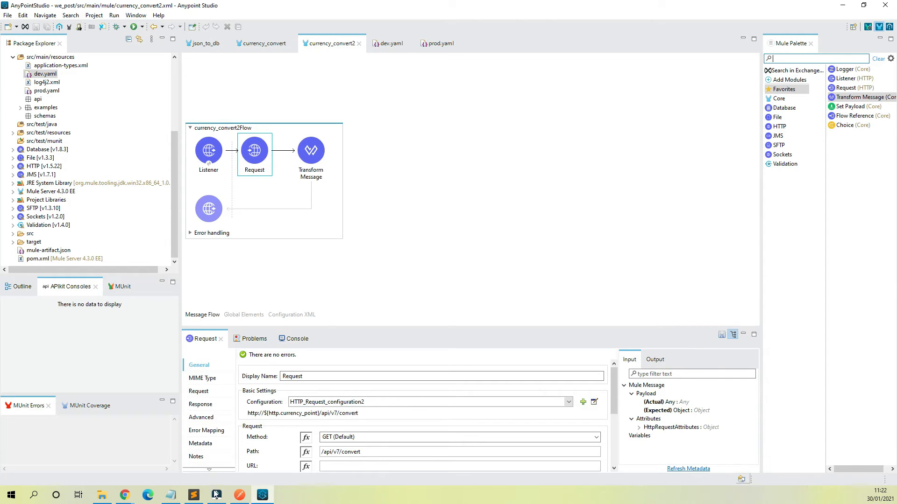
{"action": "mouse_move", "coordinate": [220, 498]}
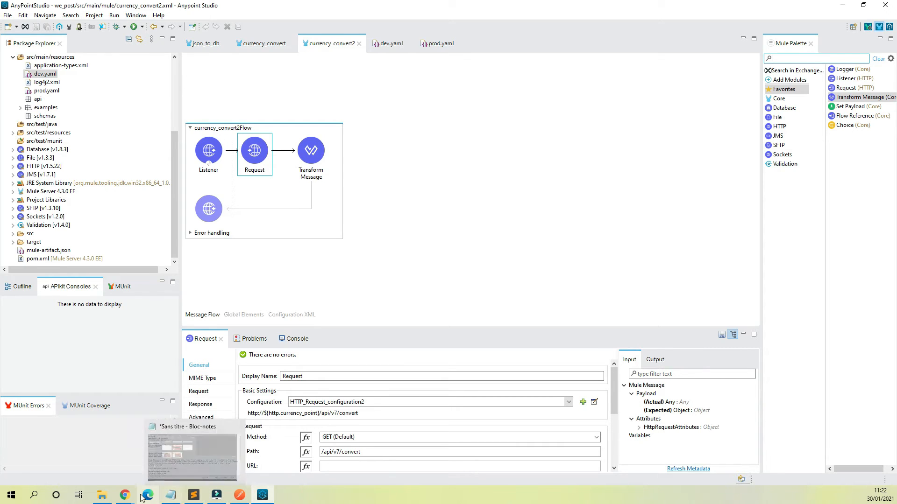
{"action": "mouse_move", "coordinate": [125, 496]}
{"action": "left_click", "coordinate": [175, 468]}
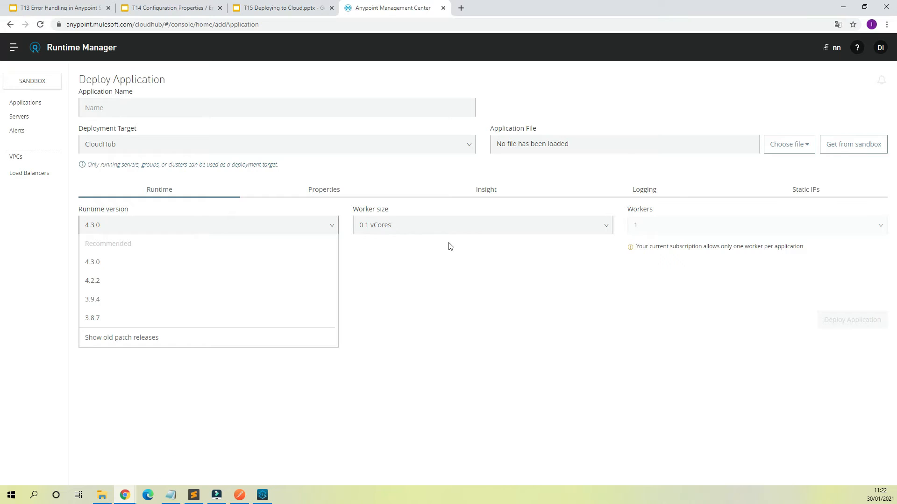
Try the 16 vCores worker size for the deployment, and set it back to 0.1 vCores.
{"action": "left_click", "coordinate": [592, 228]}
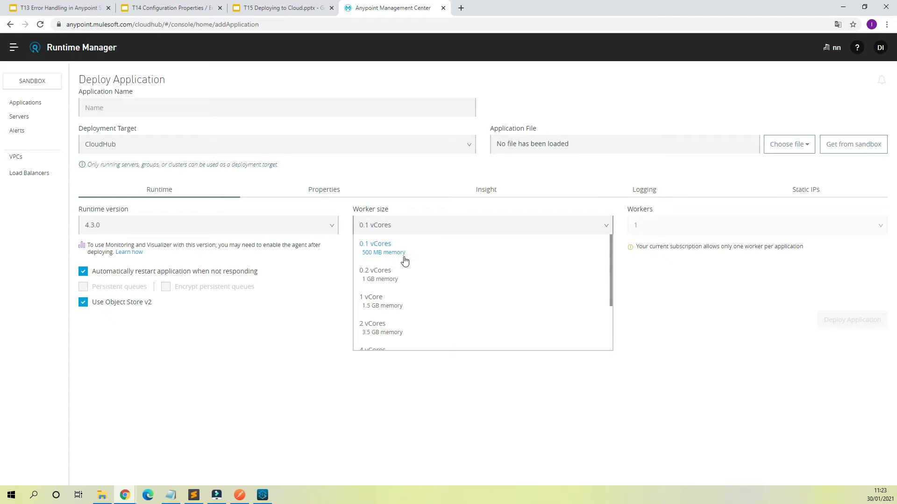
{"action": "scroll", "coordinate": [410, 260], "scroll_direction": "down", "scroll_amount": 3}
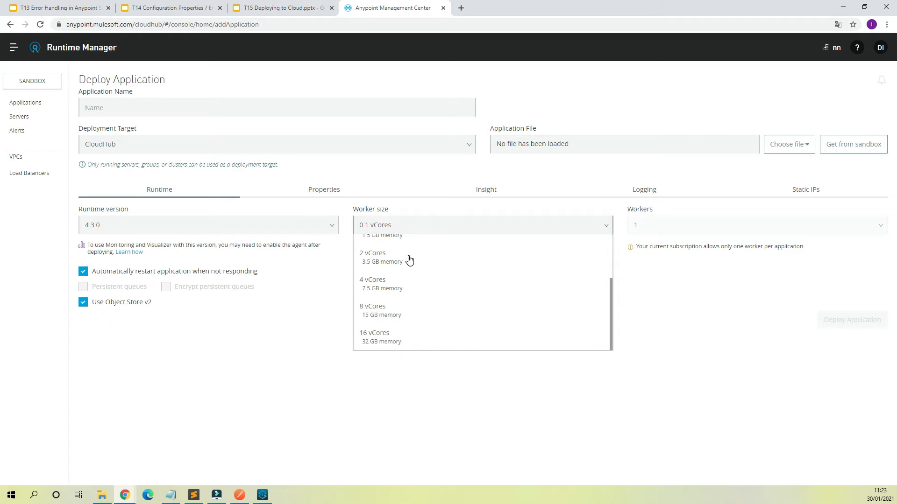
{"action": "left_click", "coordinate": [392, 341]}
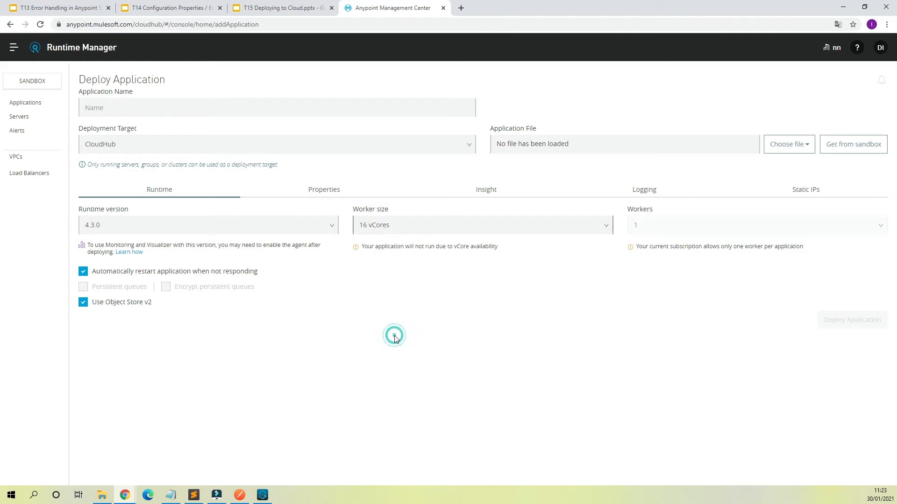
{"action": "left_click", "coordinate": [516, 222]}
{"action": "scroll", "coordinate": [440, 264], "scroll_direction": "up", "scroll_amount": 3}
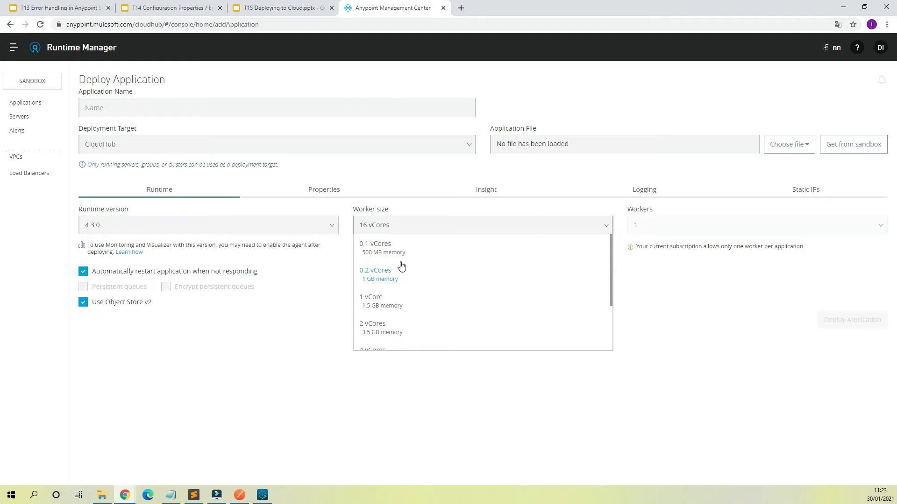
{"action": "left_click", "coordinate": [405, 247]}
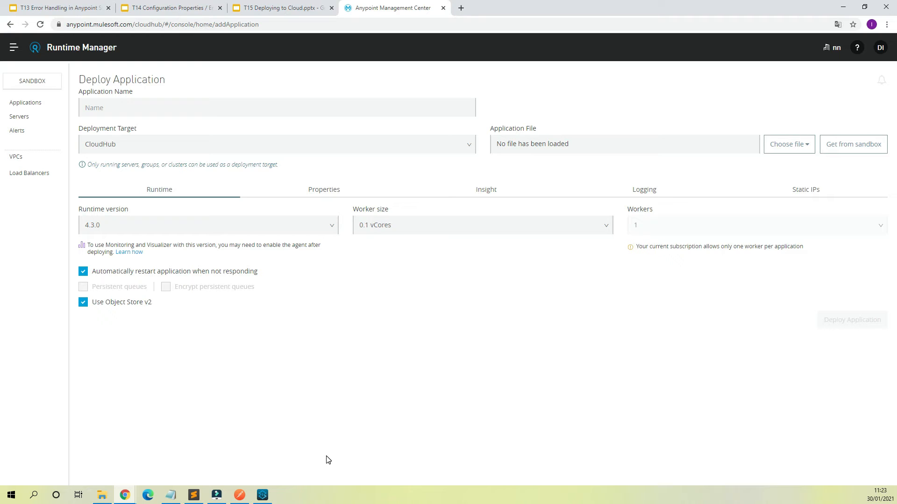
Switch to Anypoint Studio and close every open editor except json_to_db.
{"action": "left_click", "coordinate": [263, 495]}
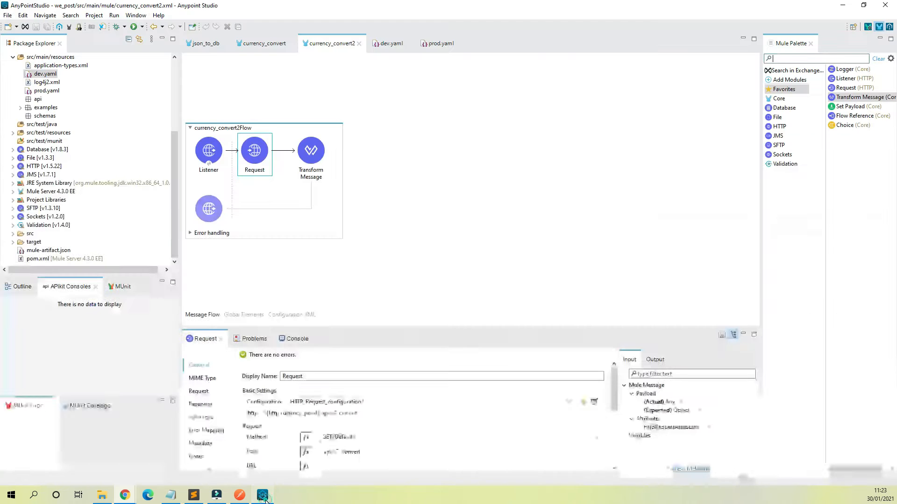
{"action": "left_click", "coordinate": [489, 239]}
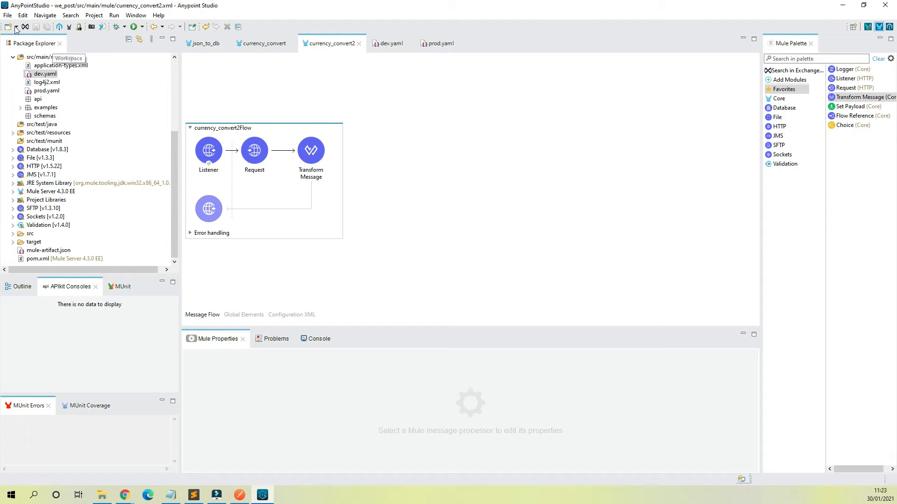
{"action": "left_click", "coordinate": [8, 15]}
{"action": "mouse_move", "coordinate": [17, 18]}
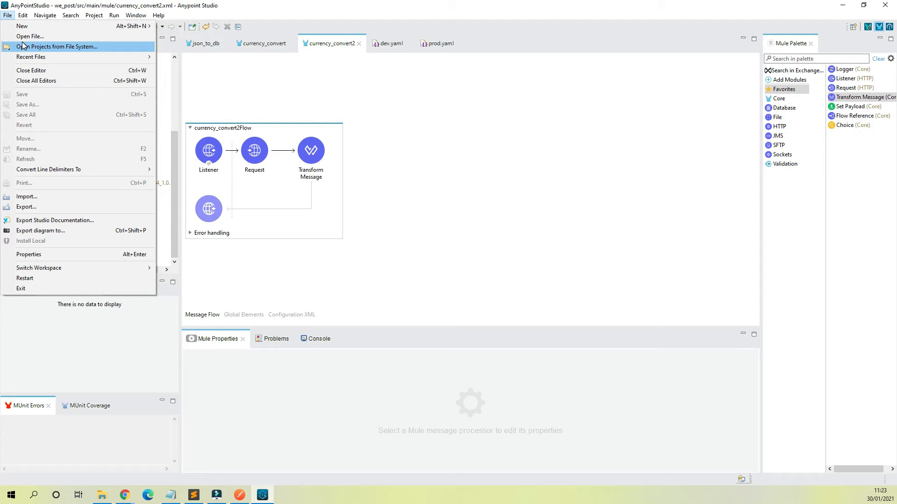
{"action": "right_click", "coordinate": [605, 154]}
{"action": "left_click", "coordinate": [634, 159]}
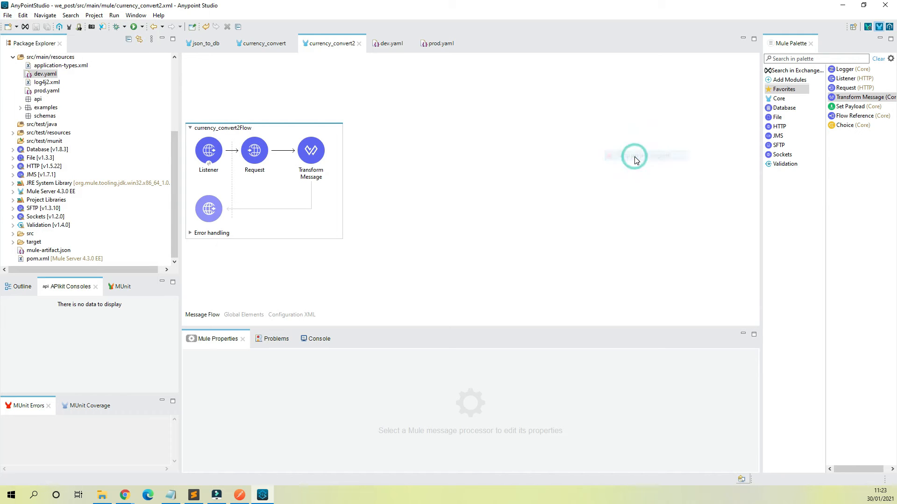
{"action": "left_click", "coordinate": [200, 44]}
{"action": "right_click", "coordinate": [199, 45]}
{"action": "left_click", "coordinate": [253, 69]}
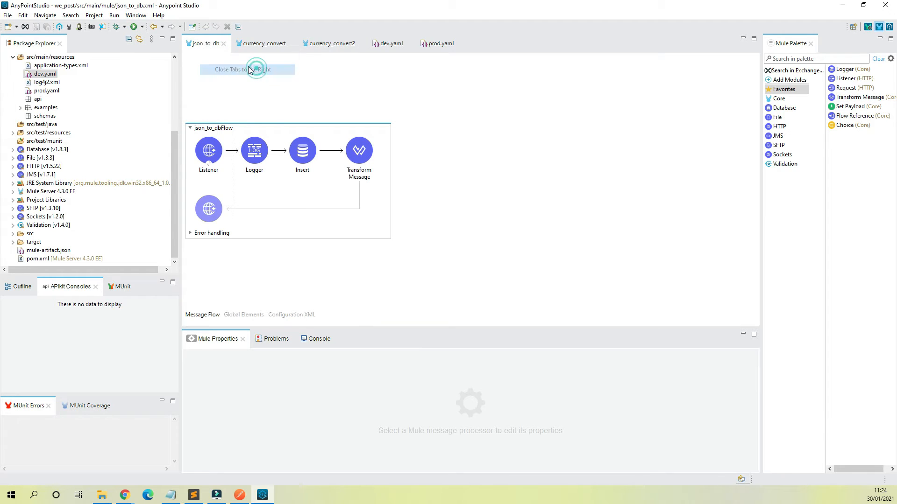
Create a new Mule project named to_cloud on the Mule Server 4.3.0 EE runtime in the default location.
{"action": "left_click", "coordinate": [7, 14]}
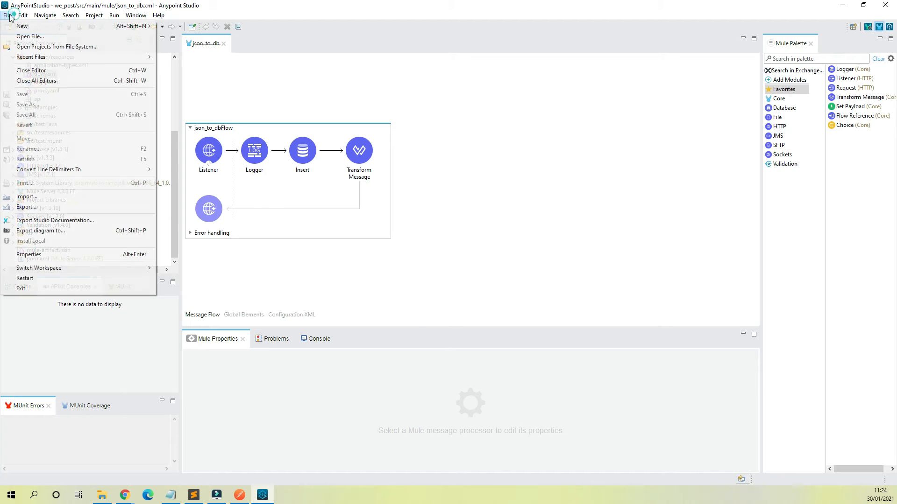
{"action": "mouse_move", "coordinate": [26, 29]}
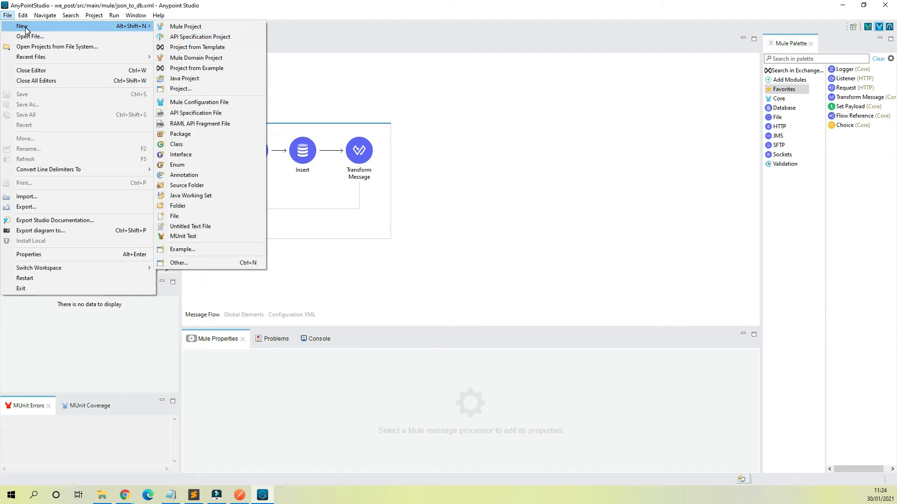
{"action": "left_click", "coordinate": [228, 29]}
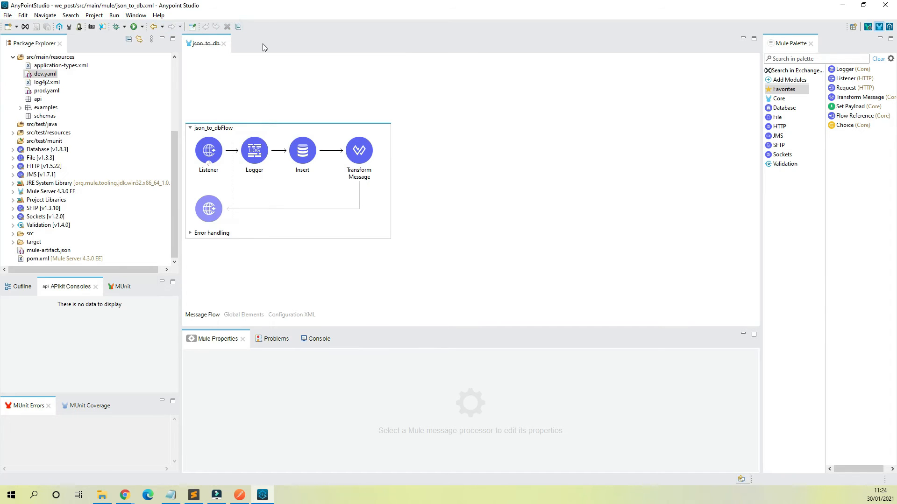
{"action": "left_click", "coordinate": [344, 70]}
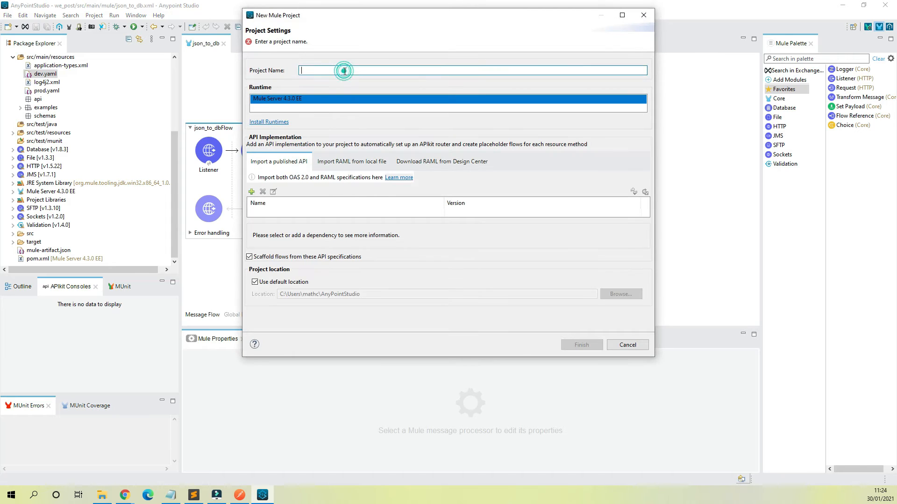
{"action": "type", "text": "t_"}
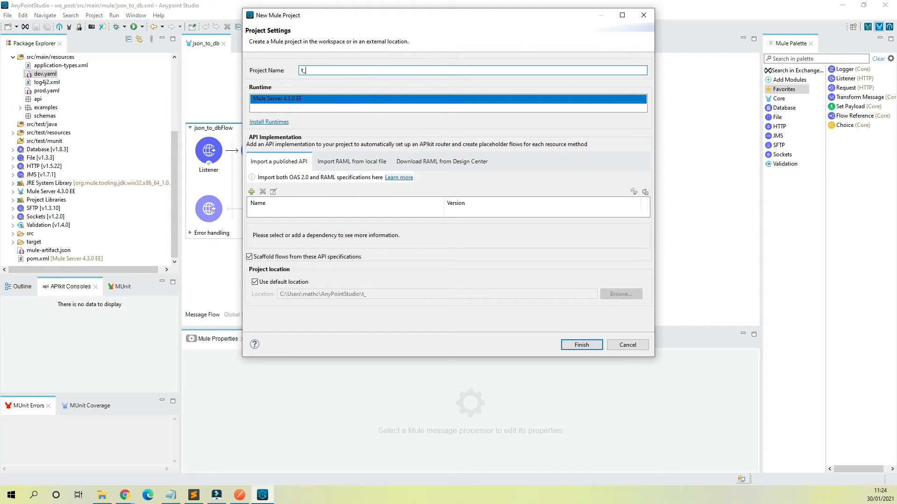
{"action": "key", "text": "BackSpace"}
{"action": "type", "text": "o_cloud"}
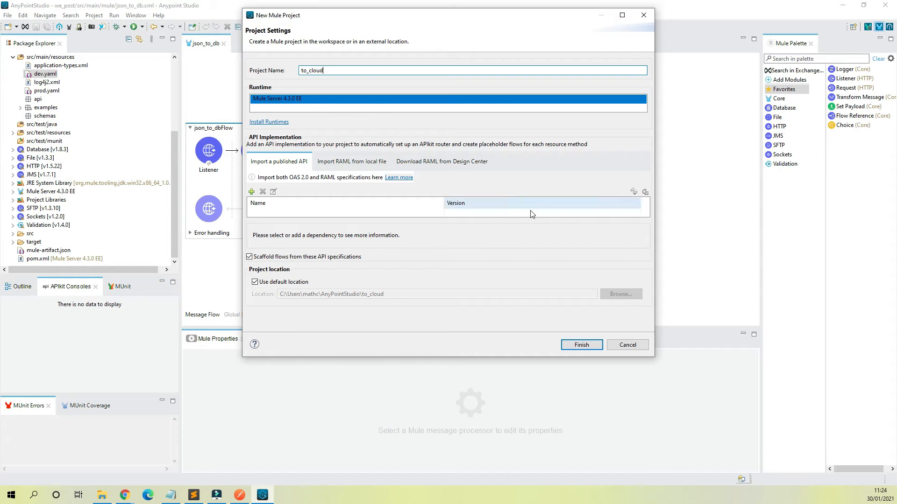
{"action": "left_click", "coordinate": [587, 345]}
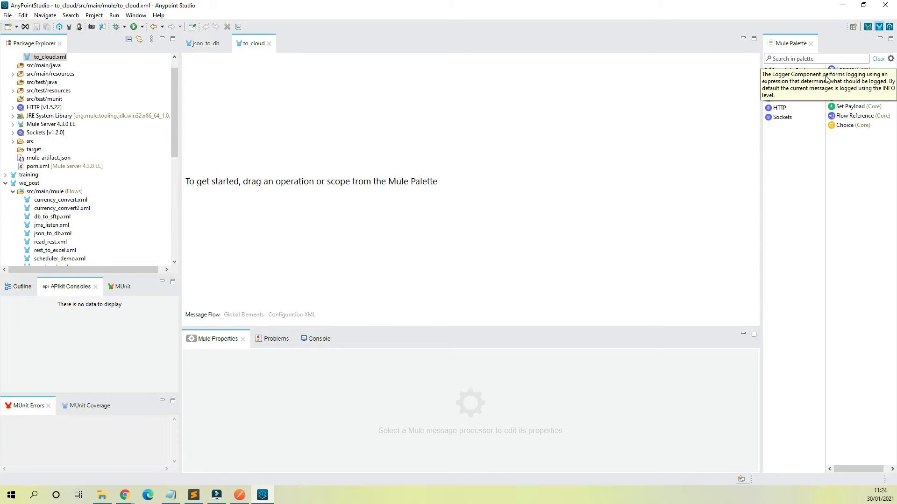
Add an HTTP Listener to the empty to_cloud canvas and open its properties.
{"action": "left_click_drag", "start_coordinate": [845, 69], "coordinate": [741, 176]}
{"action": "left_click_drag", "start_coordinate": [856, 78], "coordinate": [213, 122]}
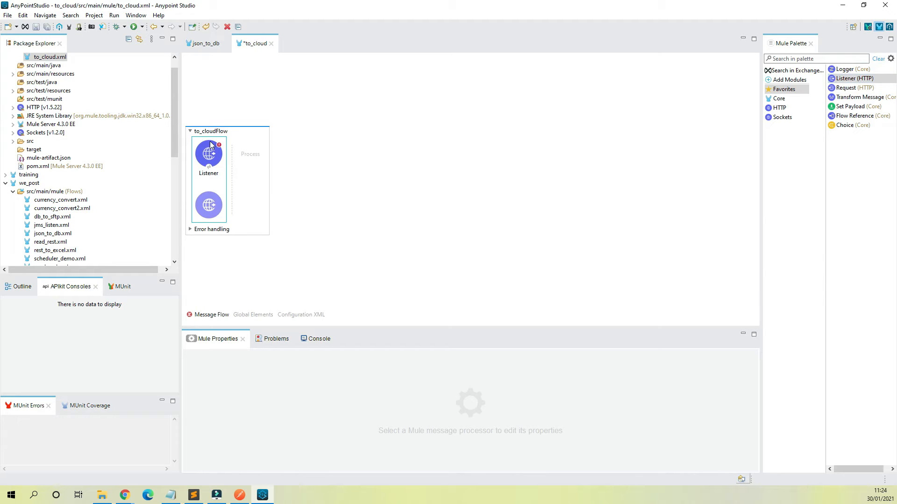
{"action": "left_click", "coordinate": [218, 154]}
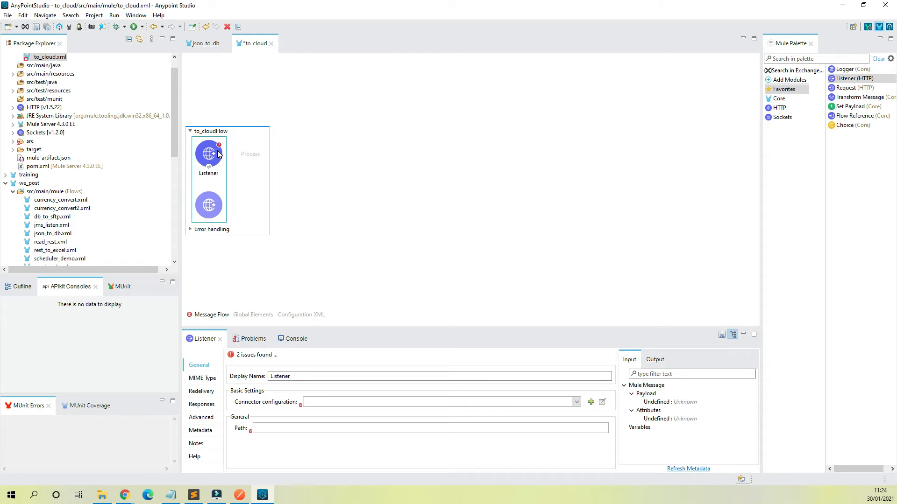
Create an HTTP Listener configuration for the Listener with the base path to_cloud, keeping the default protocol, host and port.
{"action": "left_click", "coordinate": [576, 402]}
{"action": "left_click", "coordinate": [576, 402]}
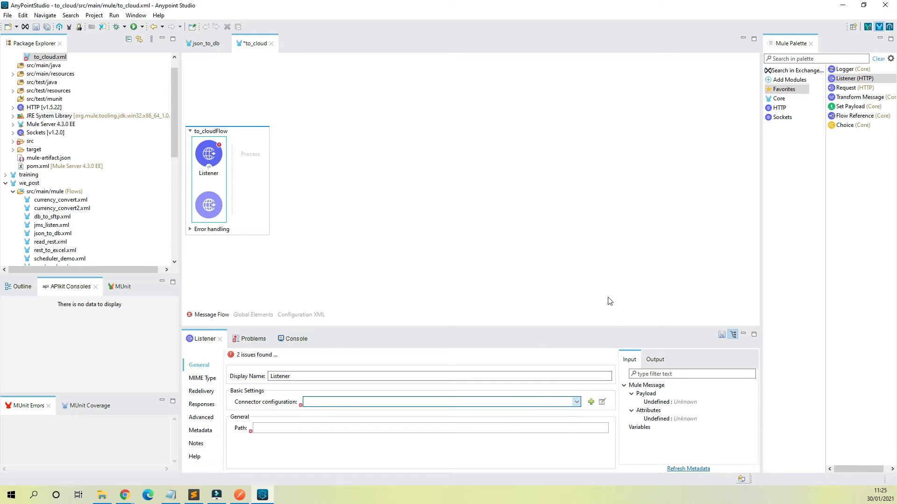
{"action": "left_click", "coordinate": [591, 402]}
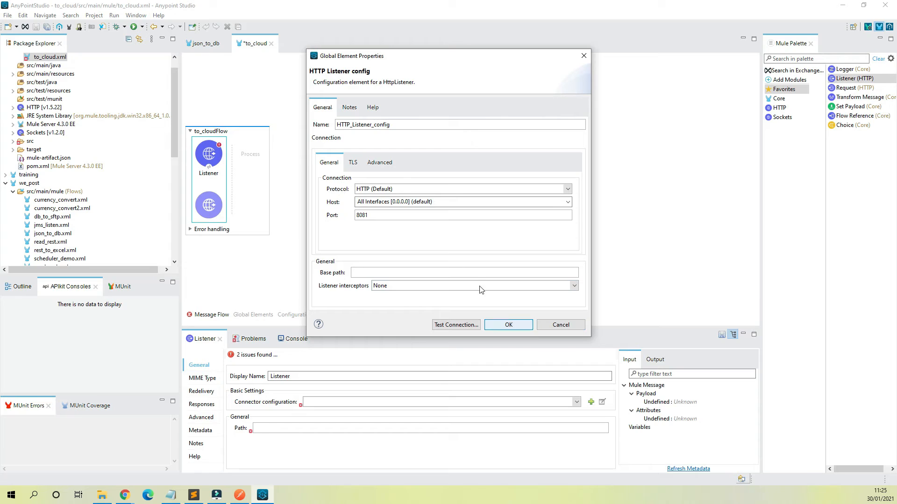
{"action": "left_click", "coordinate": [470, 275]}
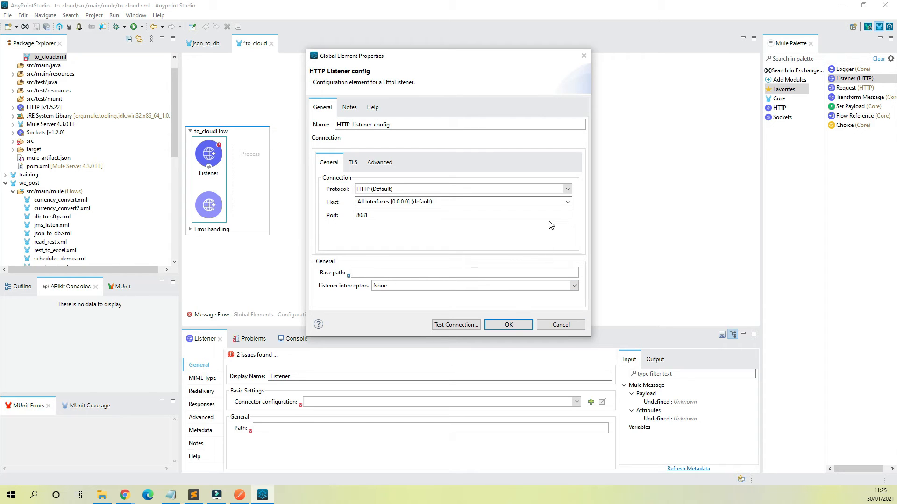
{"action": "type", "text": "to_cloud"}
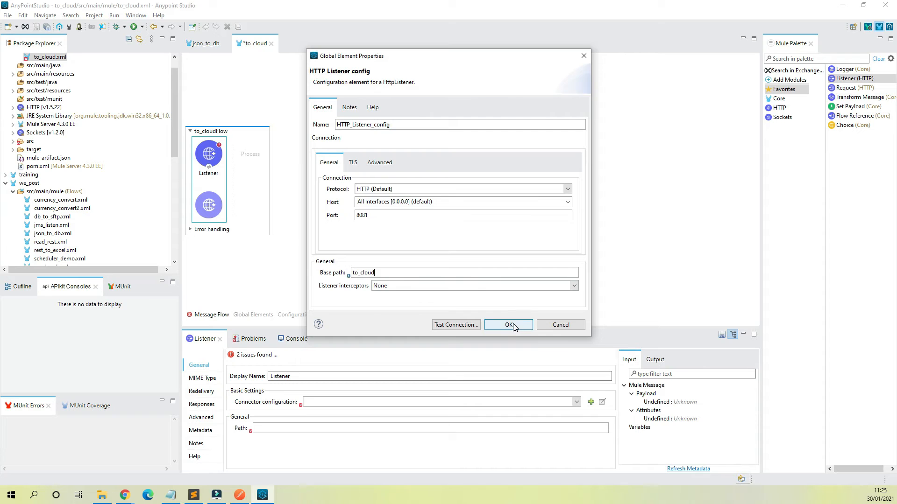
{"action": "left_click", "coordinate": [509, 325]}
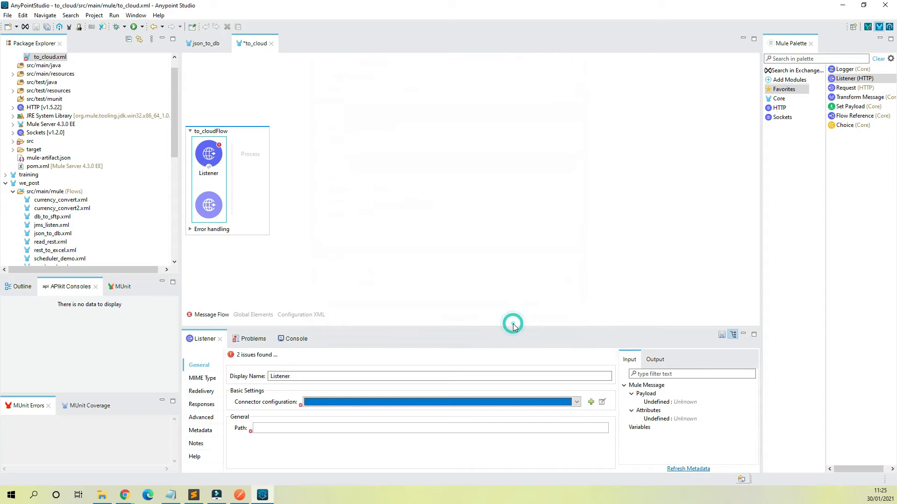
Set the Listener's path to sum.
{"action": "left_click", "coordinate": [305, 427]}
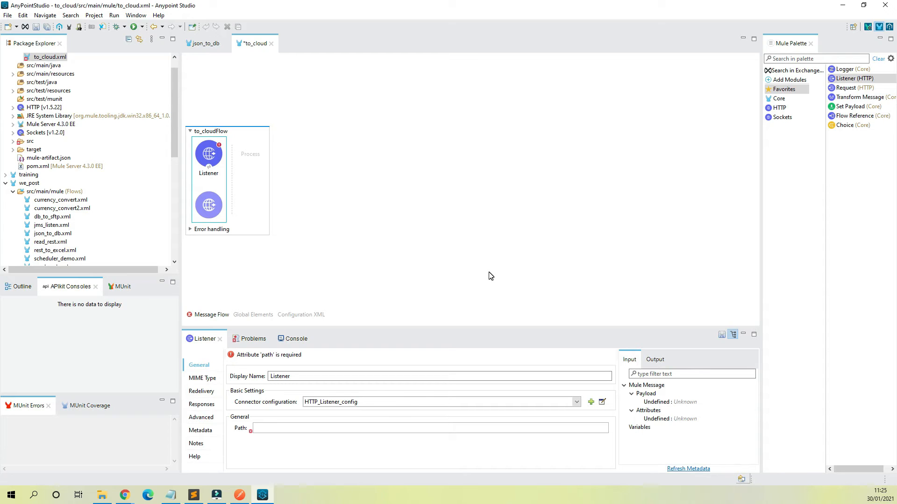
{"action": "type", "text": "calcu"}
{"action": "key", "text": "BackSpace"}
{"action": "key", "text": "BackSpace"}
{"action": "type", "text": "cu"}
{"action": "key", "text": "BackSpace"}
{"action": "key", "text": "BackSpace"}
{"action": "key", "text": "BackSpace"}
{"action": "key", "text": "BackSpace"}
{"action": "key", "text": "BackSpace"}
{"action": "key", "text": "BackSpace"}
{"action": "key", "text": "BackSpace"}
{"action": "key", "text": "BackSpace"}
{"action": "type", "text": "sum"}
{"action": "left_click", "coordinate": [422, 221]}
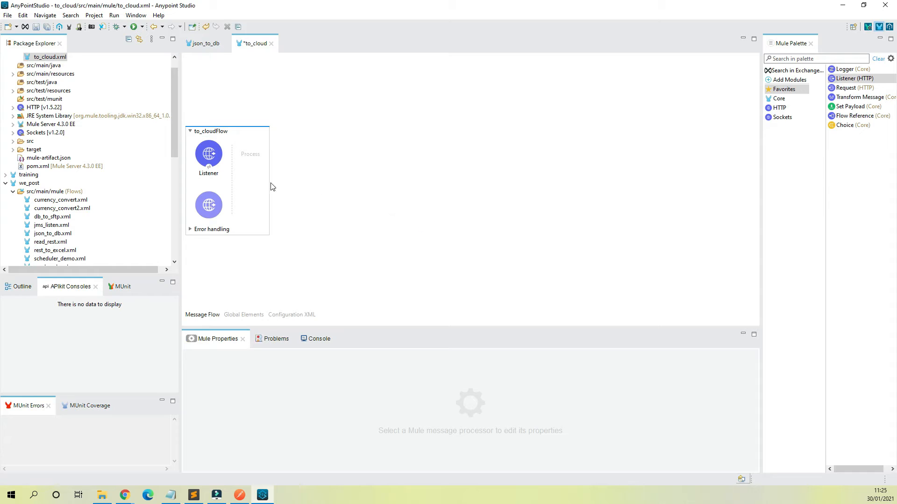
Add a Logger after the Listener in to_cloudFlow and start its message with #.
{"action": "left_click", "coordinate": [215, 180]}
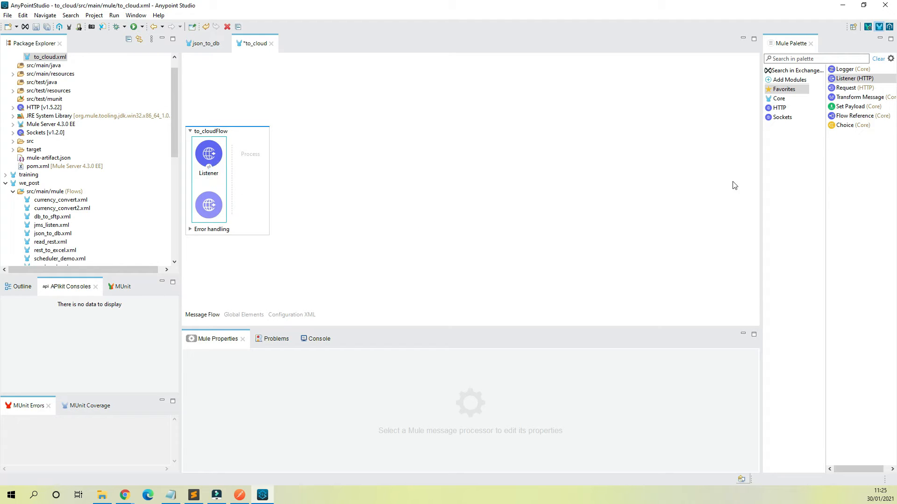
{"action": "left_click", "coordinate": [645, 173]}
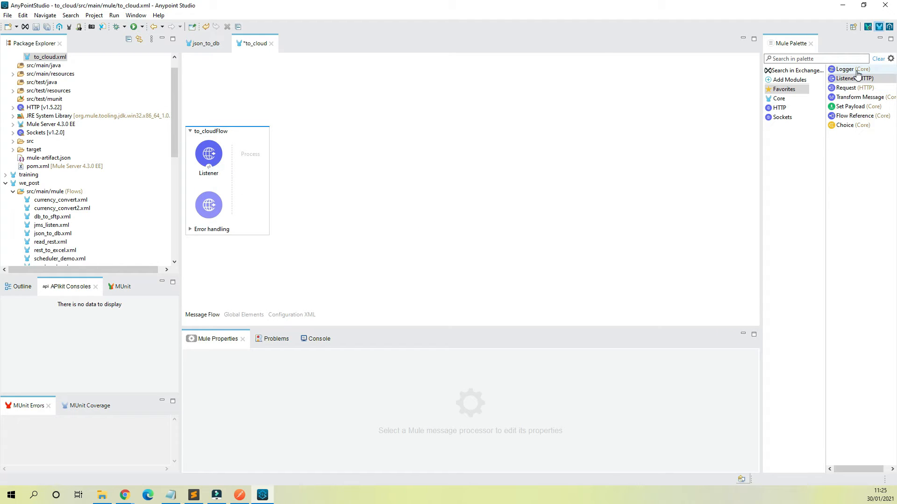
{"action": "left_click_drag", "start_coordinate": [845, 69], "coordinate": [251, 159]}
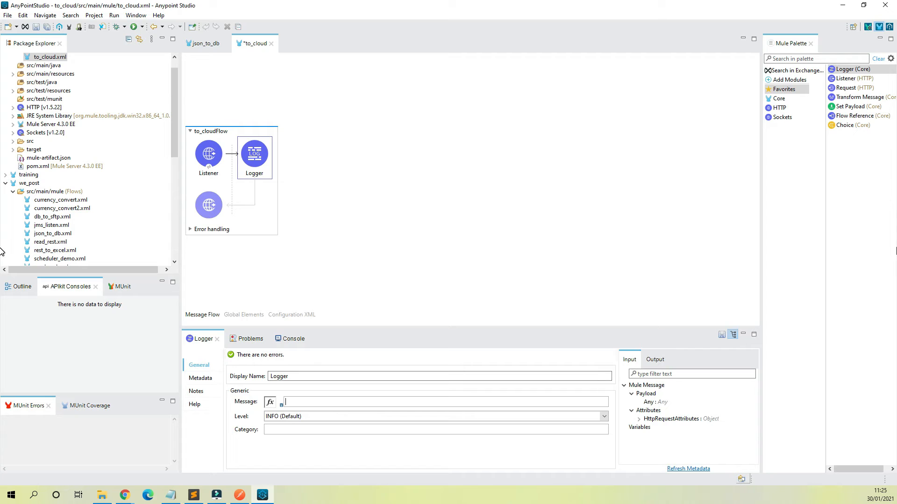
{"action": "type", "text": "#"}
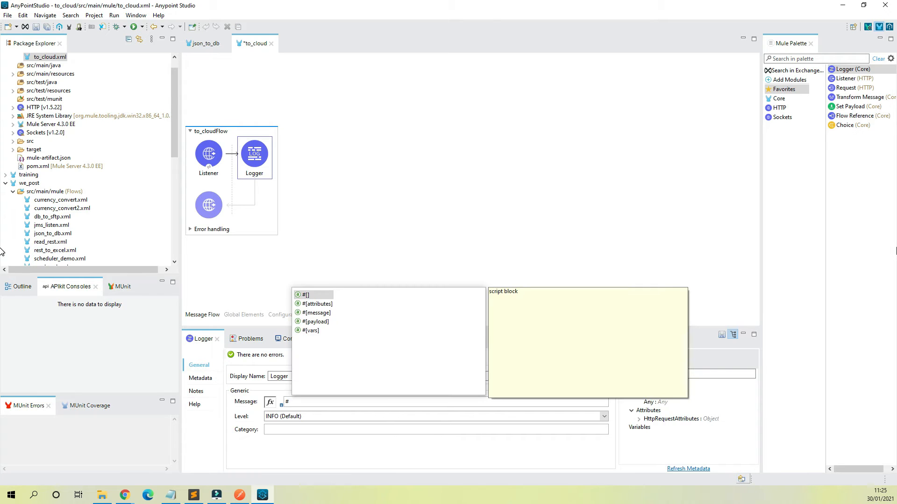
Switch to Sublime Text and write a sample JSON object with "num1" : 5 and "num2" : 6 in a new file.
{"action": "left_click", "coordinate": [194, 495]}
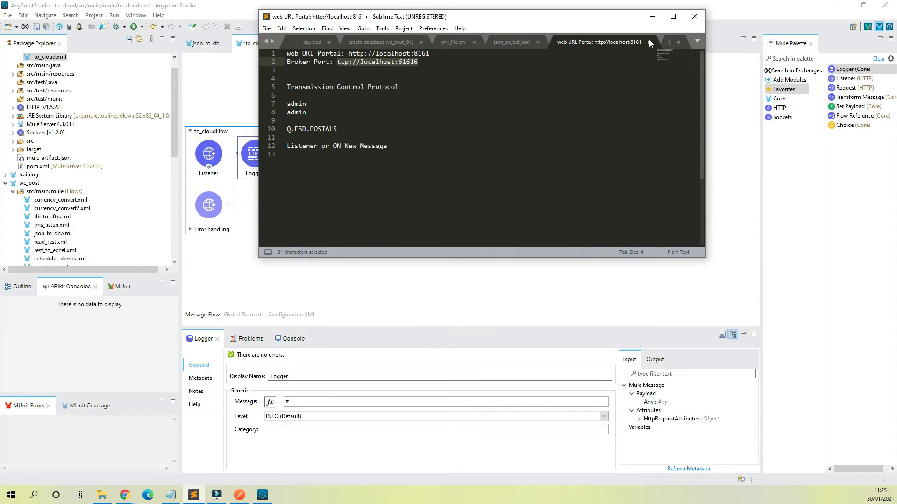
{"action": "key", "text": "ctrl+n"}
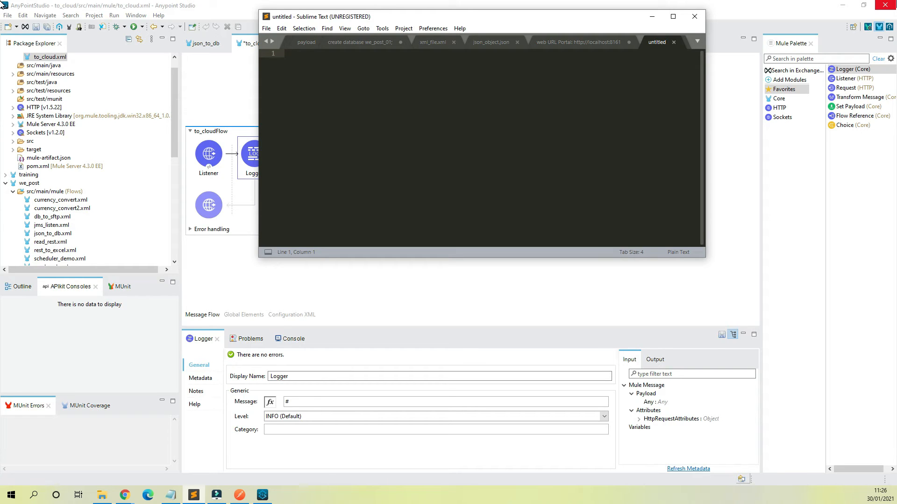
{"action": "type", "text": "{"}
{"action": "key", "text": "Return"}
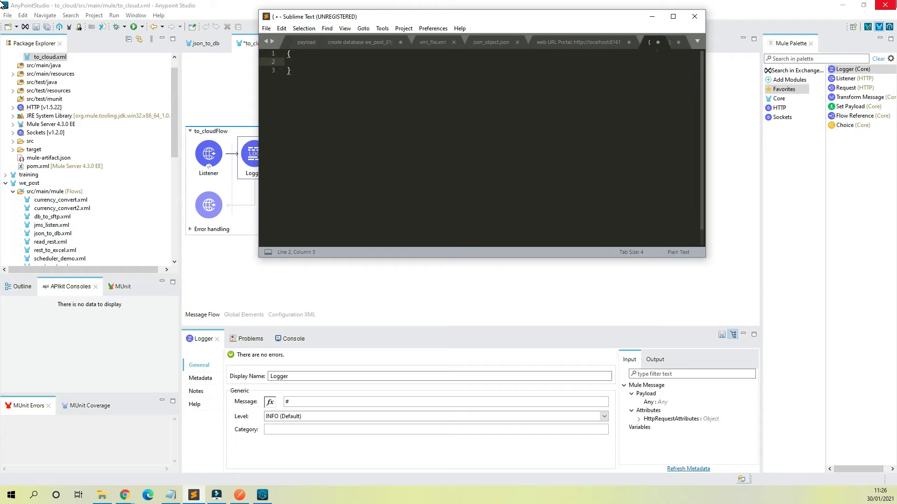
{"action": "type", "text": "\"num1\" : 5,"}
{"action": "key", "text": "Return"}
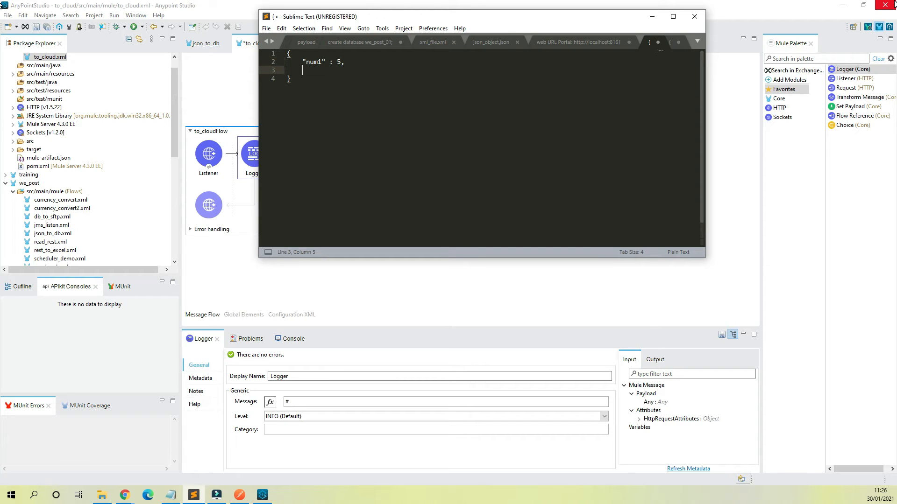
{"action": "type", "text": "\"num2"}
{"action": "key", "text": "Right"}
{"action": "key", "text": "Left"}
{"action": "type", "text": ": 6"}
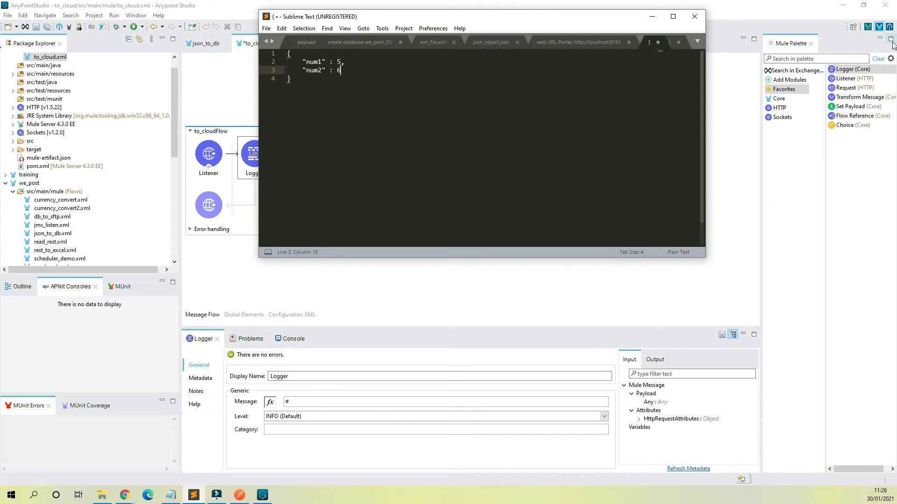
Below the sample input, add a Result heading followed by a JSON object containing "total" : 11.
{"action": "left_click", "coordinate": [320, 82]}
{"action": "key", "text": "Return"}
{"action": "key", "text": "Return"}
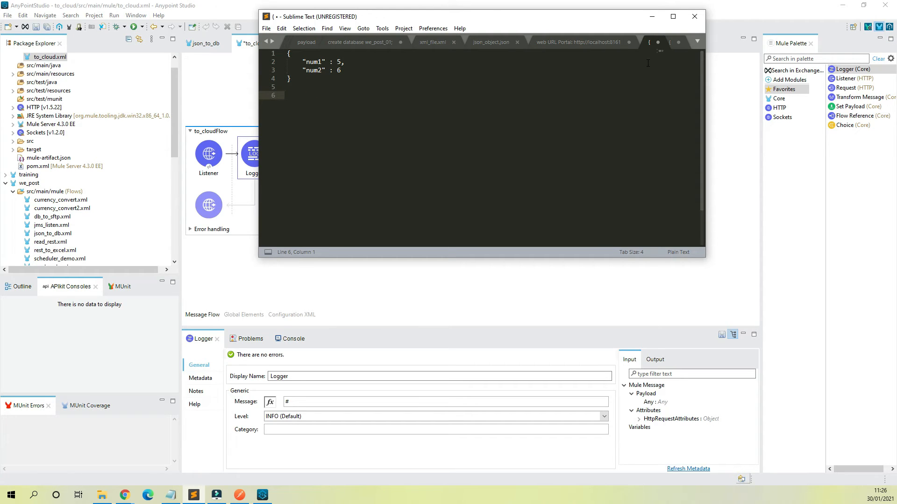
{"action": "type", "text": "Result"}
{"action": "key", "text": "Return"}
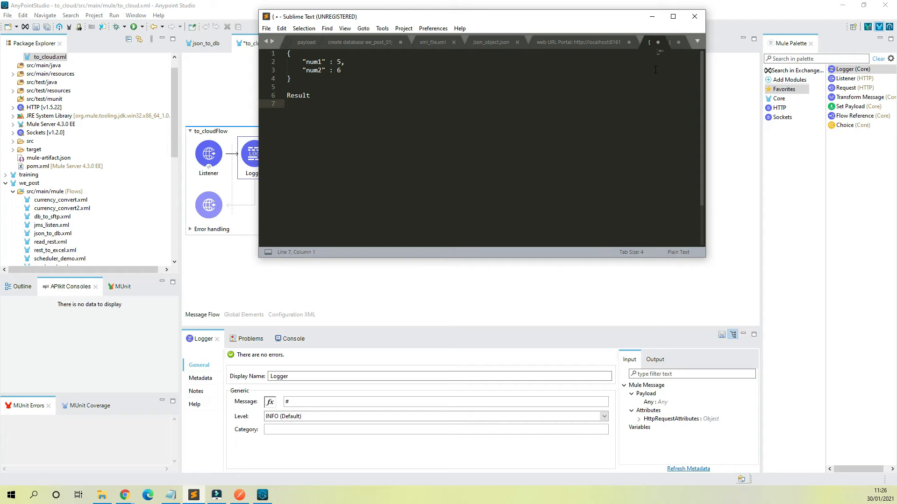
{"action": "type", "text": "{"}
{"action": "key", "text": "Return"}
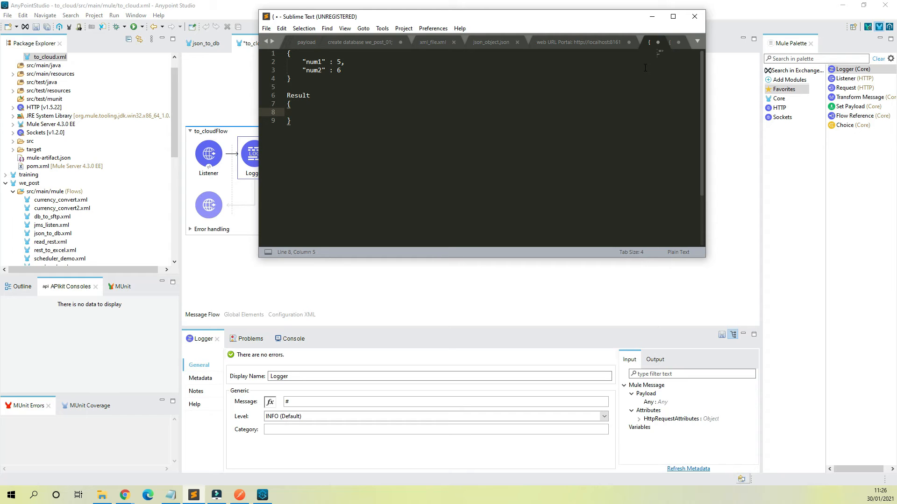
{"action": "type", "text": "\"total\" : 11"}
{"action": "left_click", "coordinate": [435, 195]}
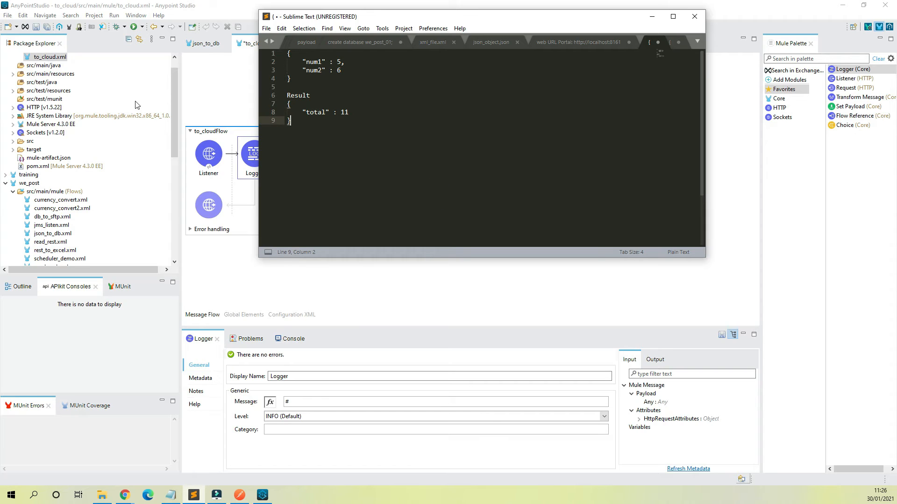
Return to Anypoint Studio, collapse the we_post flows folder, and add a Transform Message after the Logger.
{"action": "left_click", "coordinate": [256, 94]}
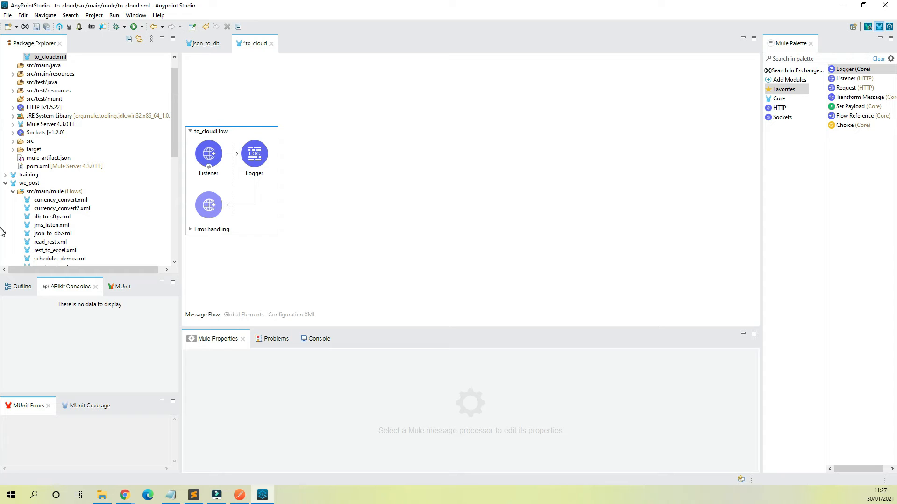
{"action": "scroll", "coordinate": [103, 215], "scroll_direction": "down", "scroll_amount": 3}
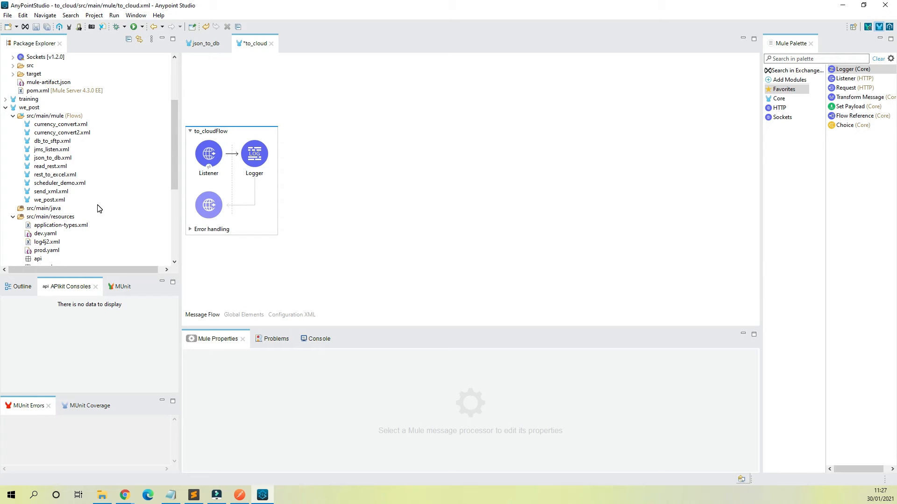
{"action": "left_click", "coordinate": [13, 116]}
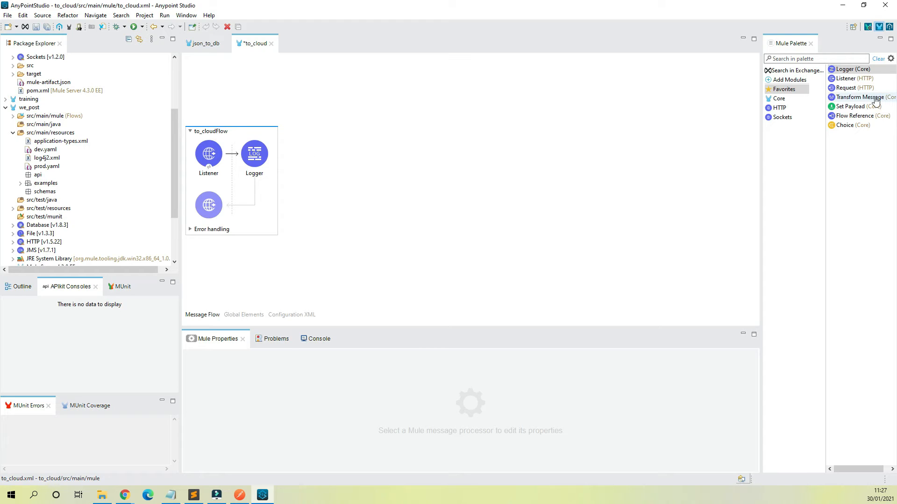
{"action": "left_click", "coordinate": [858, 98]}
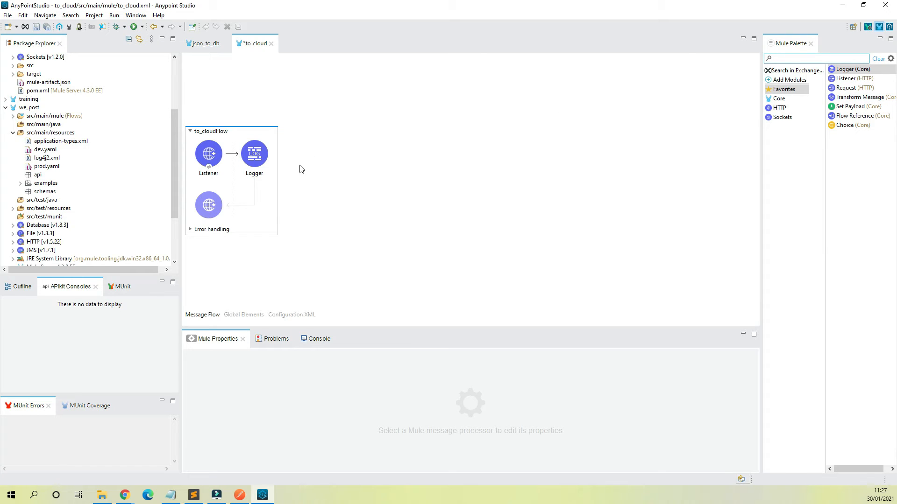
{"action": "left_click_drag", "start_coordinate": [854, 98], "coordinate": [275, 155]}
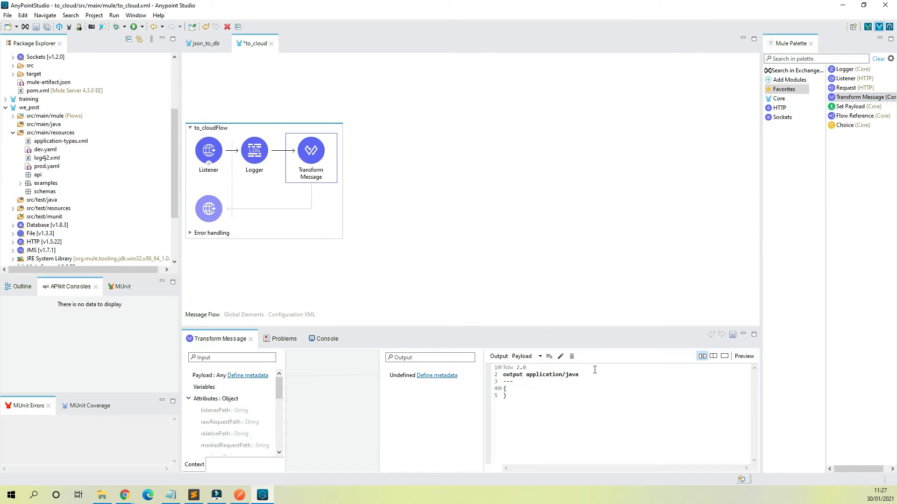
Change the Transform Message output type to application/json.
{"action": "left_click", "coordinate": [595, 370]}
{"action": "key", "text": "BackSpace"}
{"action": "type", "text": "on"}
Map "total" to payload.num1 + payload.num2 in the Transform Message script and save the to_cloud flow.
{"action": "left_click", "coordinate": [520, 389]}
{"action": "key", "text": "Return"}
{"action": "type", "text": "\"total"}
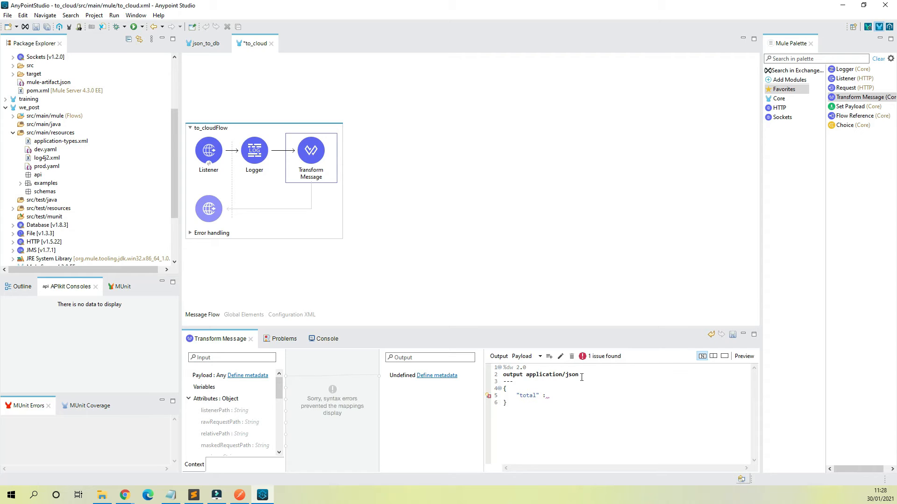
{"action": "type", "text": " : pa"}
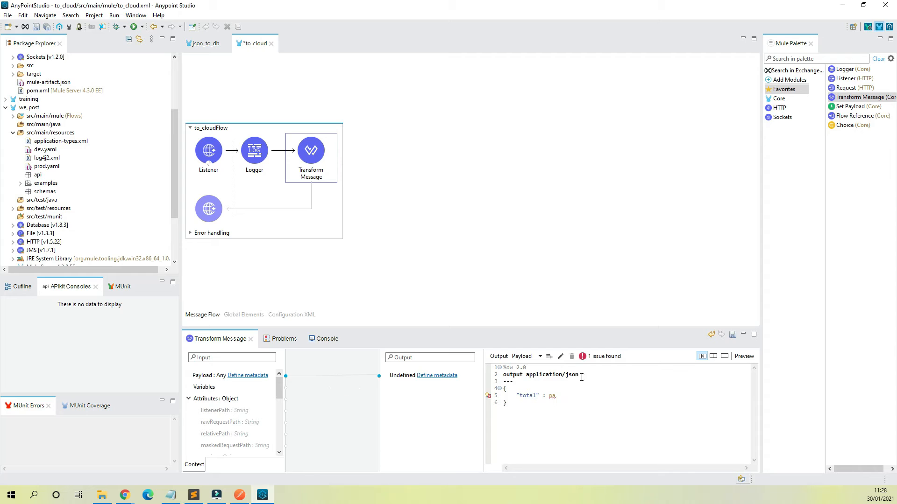
{"action": "type", "text": "yload"}
{"action": "type", "text": ","}
{"action": "type", "text": "nu"}
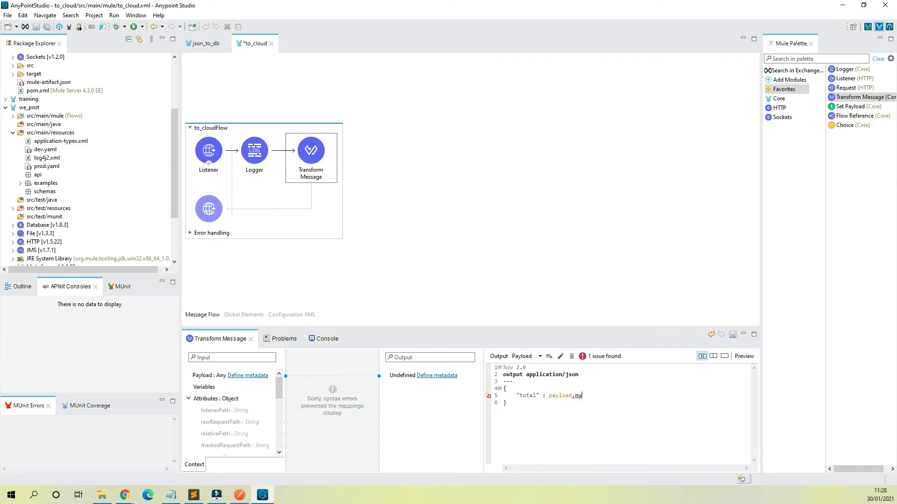
{"action": "type", "text": "m&"}
{"action": "key", "text": "BackSpace"}
{"action": "type", "text": "1 "}
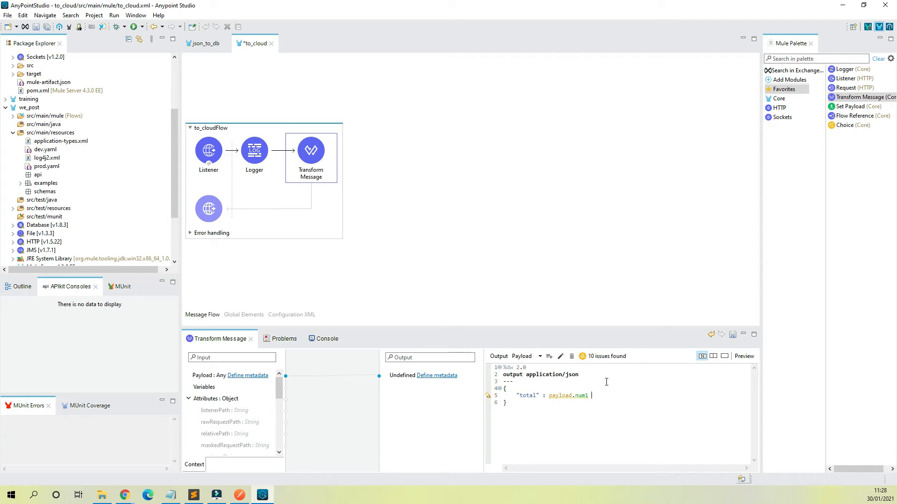
{"action": "type", "text": "+ payload.n"}
{"action": "type", "text": "um"}
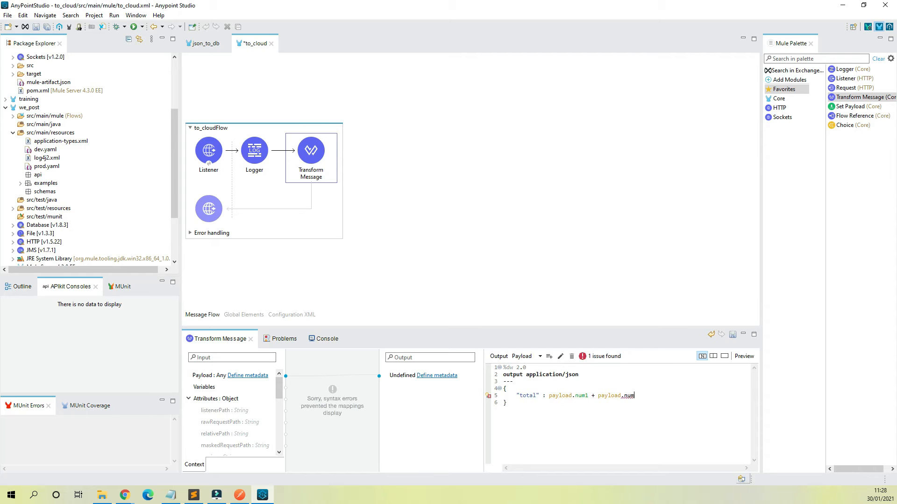
{"action": "type", "text": "2"}
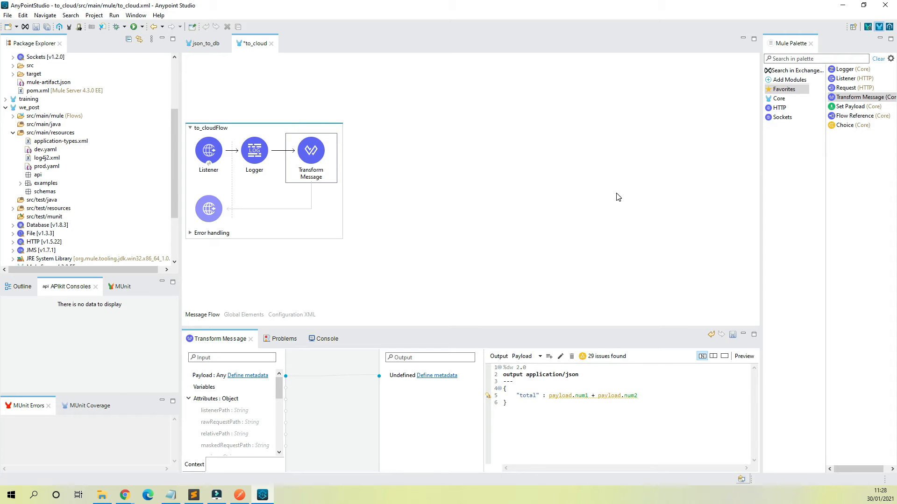
{"action": "left_click", "coordinate": [618, 197]}
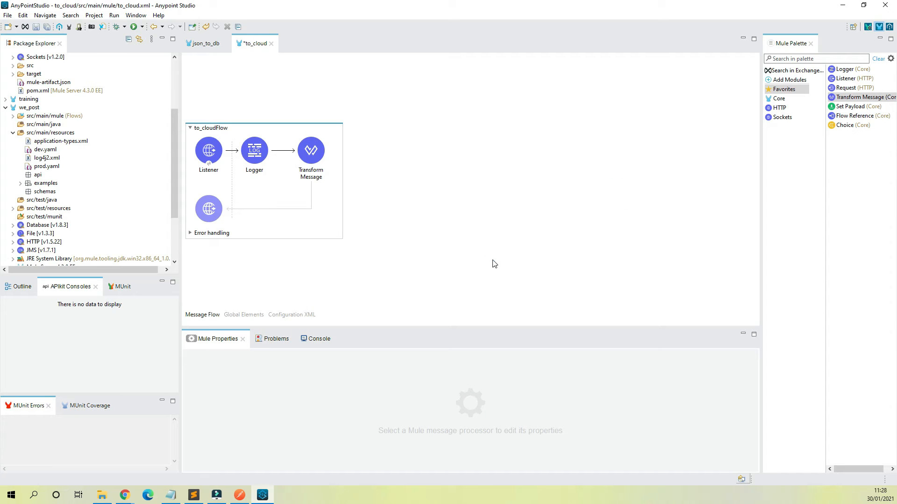
{"action": "key", "text": "ctrl+s"}
{"action": "scroll", "coordinate": [120, 129], "scroll_direction": "up", "scroll_amount": 4}
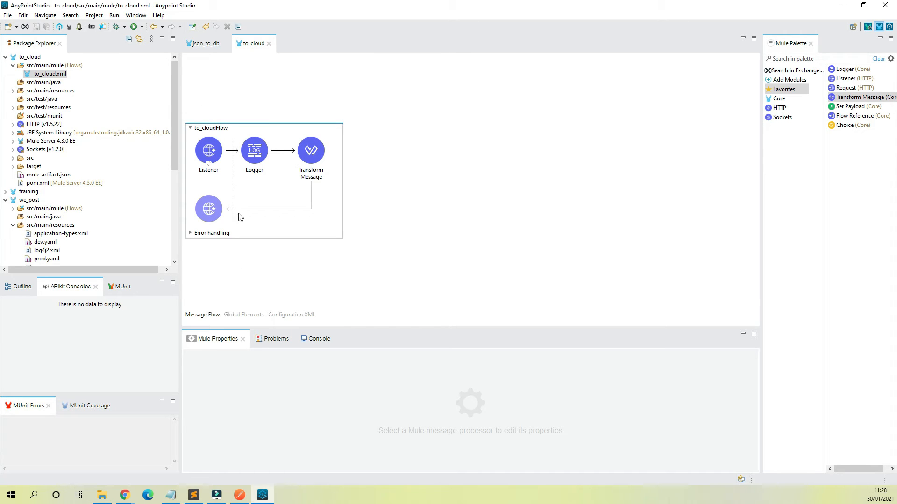
Review the Listener's path and the port and base path in its HTTP Listener configuration without changing them.
{"action": "left_click", "coordinate": [213, 181]}
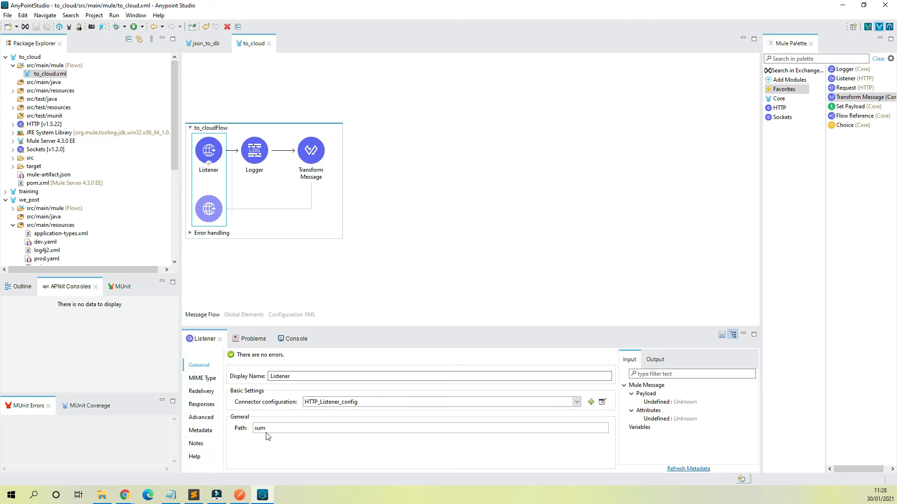
{"action": "left_click", "coordinate": [602, 402]}
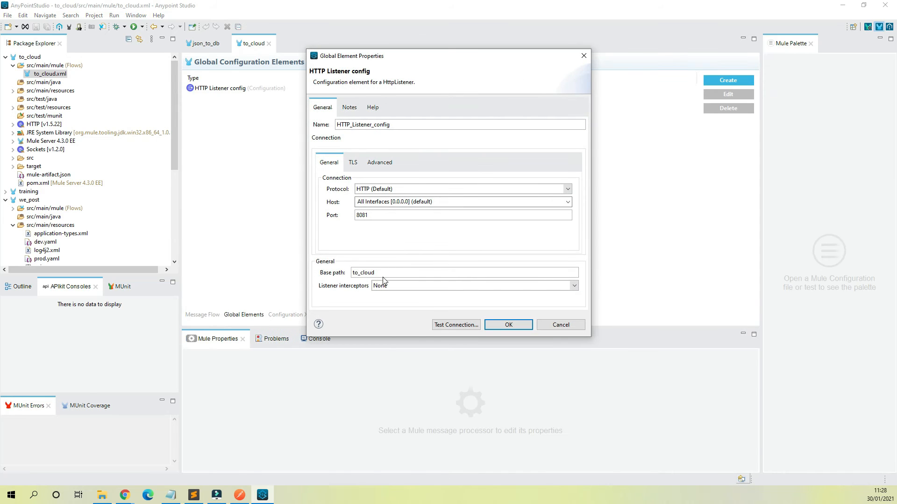
{"action": "left_click", "coordinate": [569, 327]}
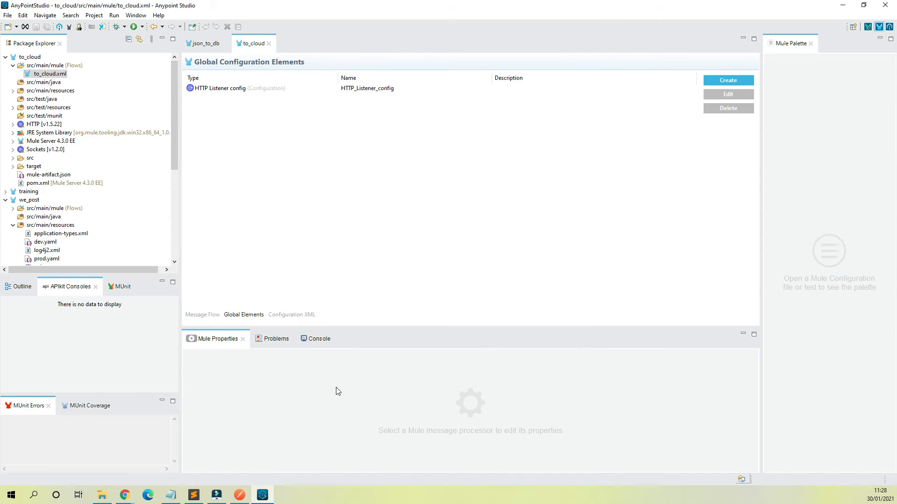
{"action": "left_click", "coordinate": [247, 498]}
{"action": "left_click", "coordinate": [687, 163]}
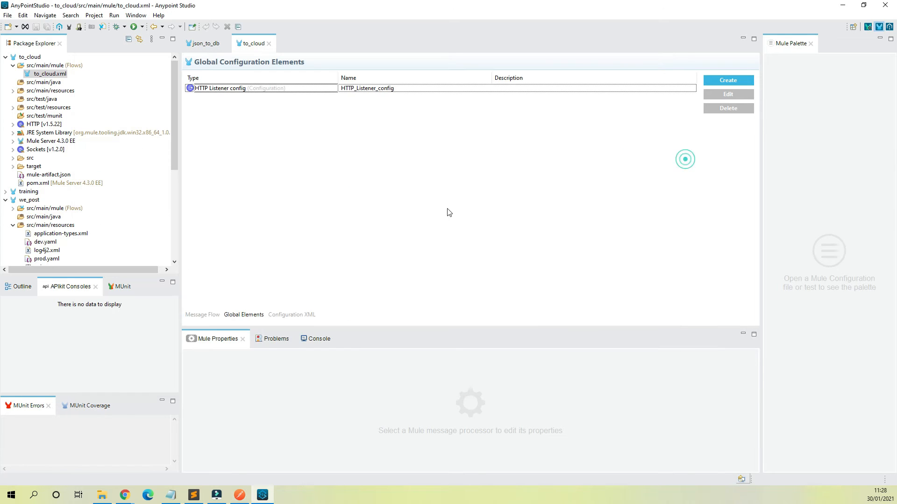
In the message flow, set the Listener's allowed methods to POST and save the to_cloud flow.
{"action": "left_click", "coordinate": [207, 315]}
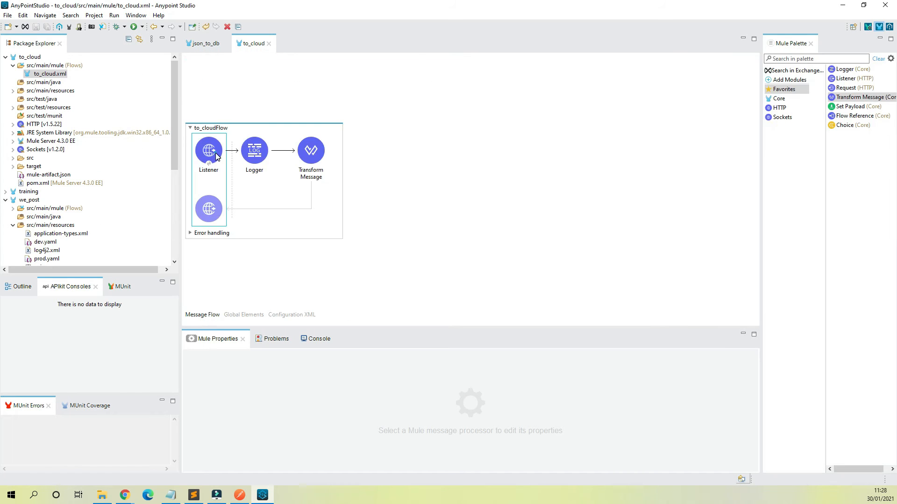
{"action": "left_click", "coordinate": [215, 152]}
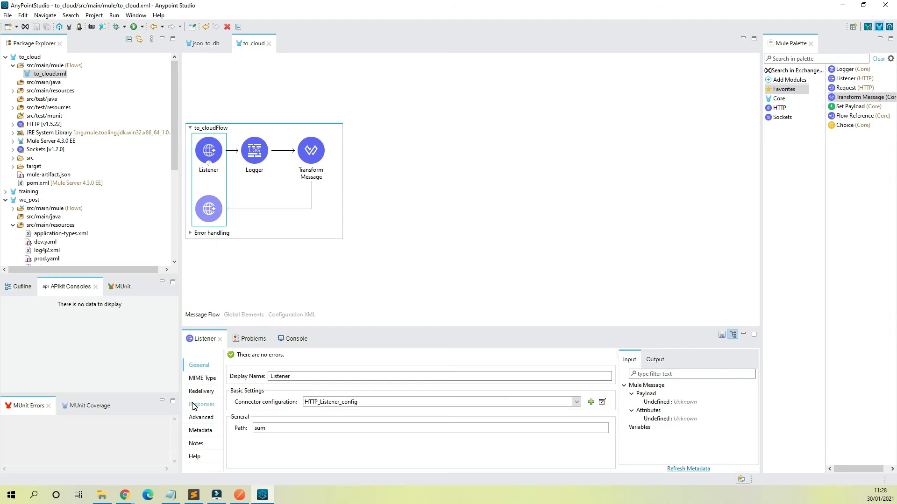
{"action": "left_click", "coordinate": [200, 417]}
{"action": "left_click", "coordinate": [337, 373]}
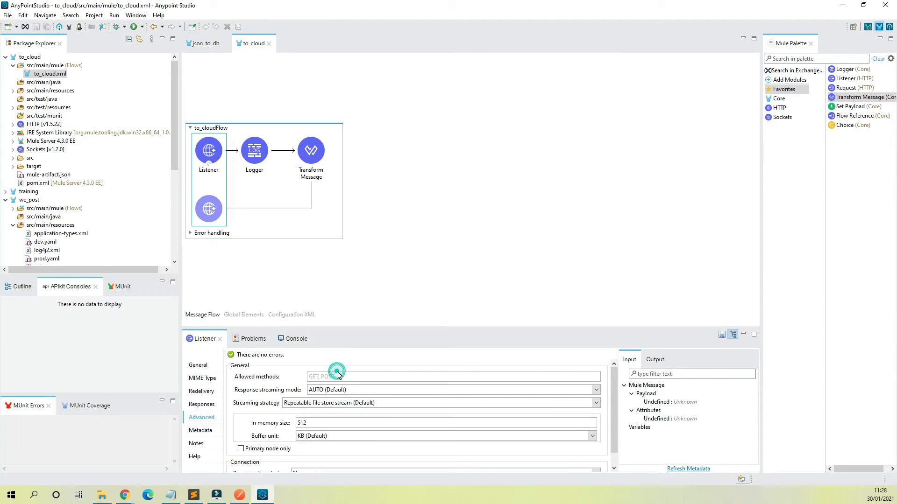
{"action": "type", "text": "POST"}
{"action": "left_click", "coordinate": [484, 269]}
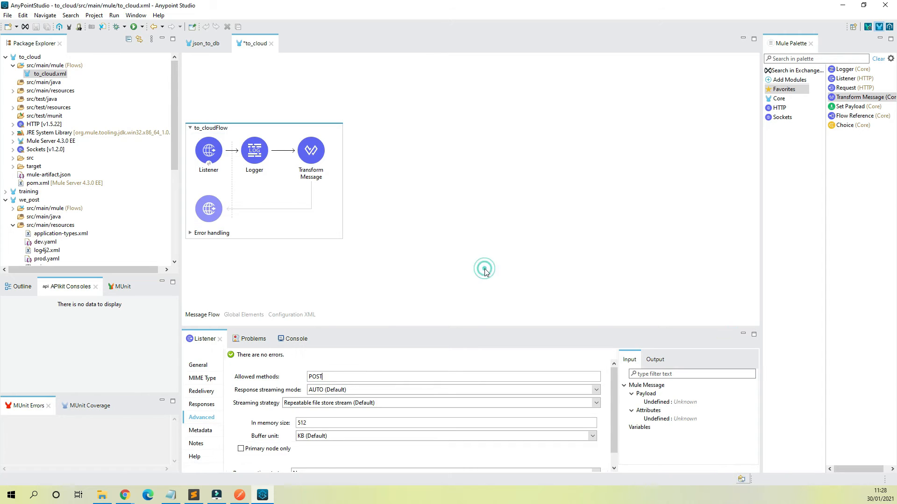
{"action": "key", "text": "ctrl+s"}
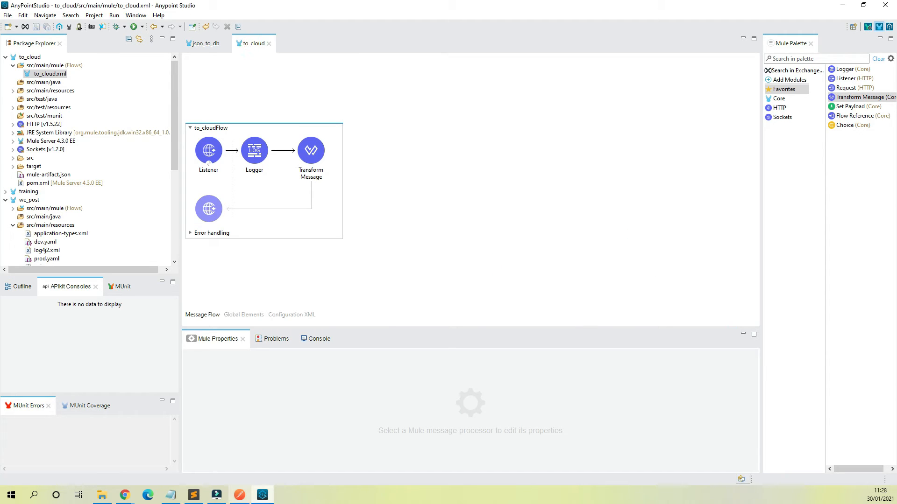
Switch to Postman and create a new request with the POST method.
{"action": "left_click", "coordinate": [240, 495]}
{"action": "left_click", "coordinate": [500, 121]}
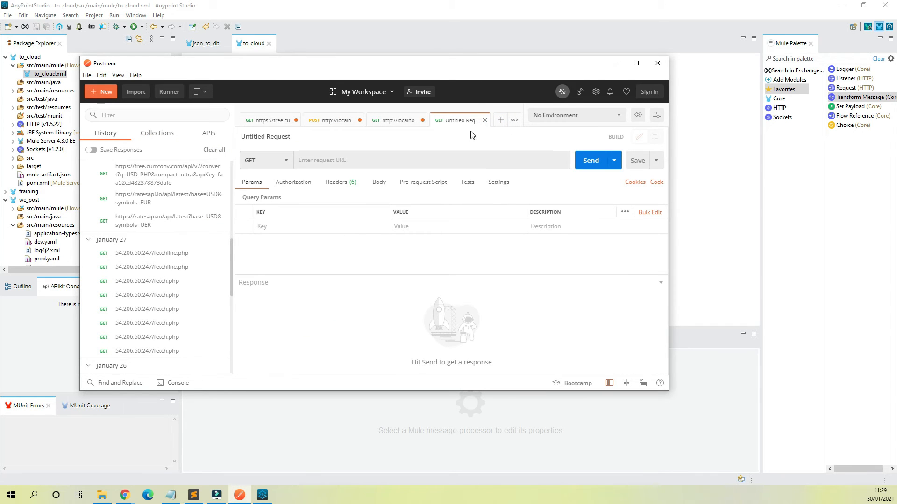
{"action": "left_click", "coordinate": [282, 161]}
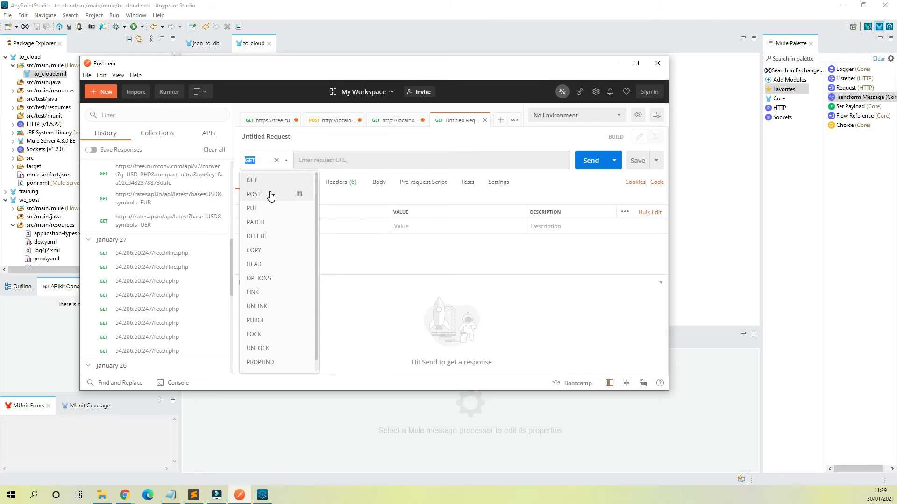
{"action": "left_click", "coordinate": [275, 193]}
{"action": "type", "text": "h"}
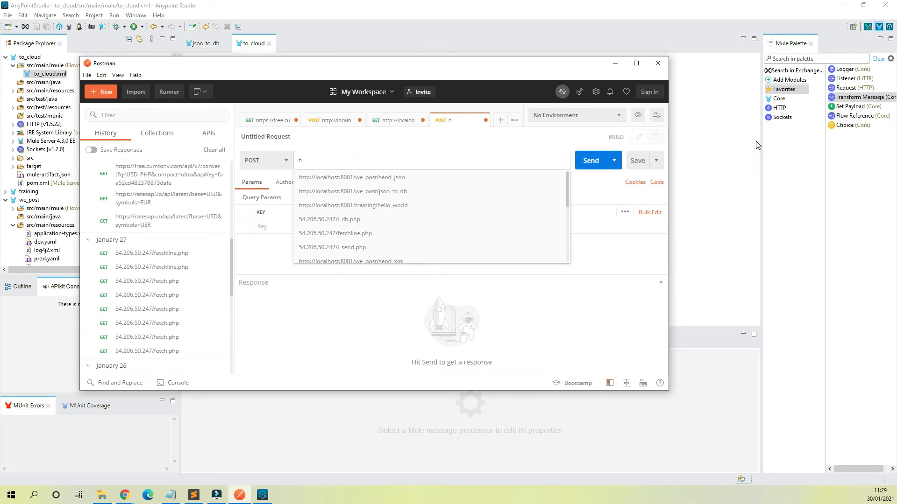
{"action": "type", "text": "ttp://"}
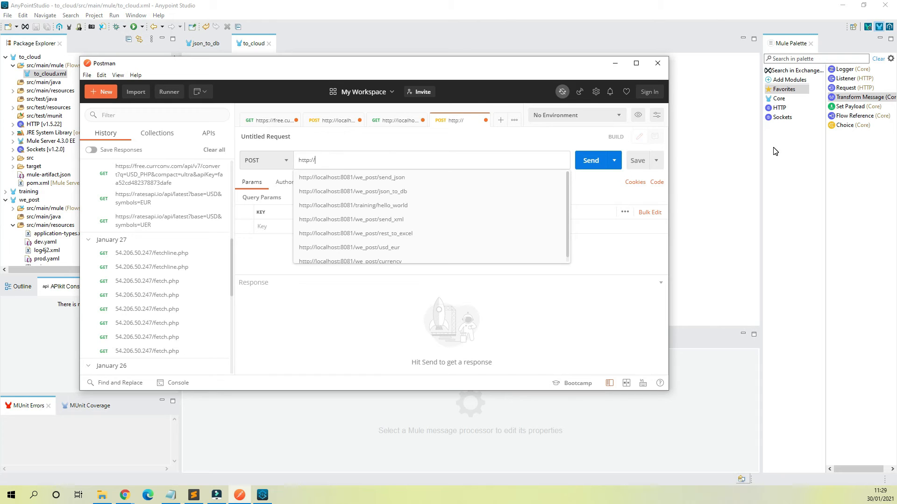
{"action": "type", "text": "localhost:80"}
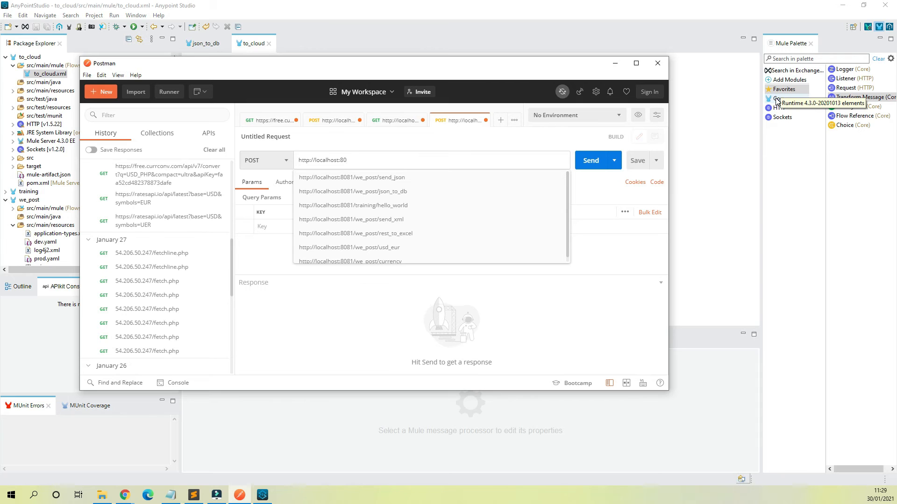
{"action": "type", "text": "81:to"}
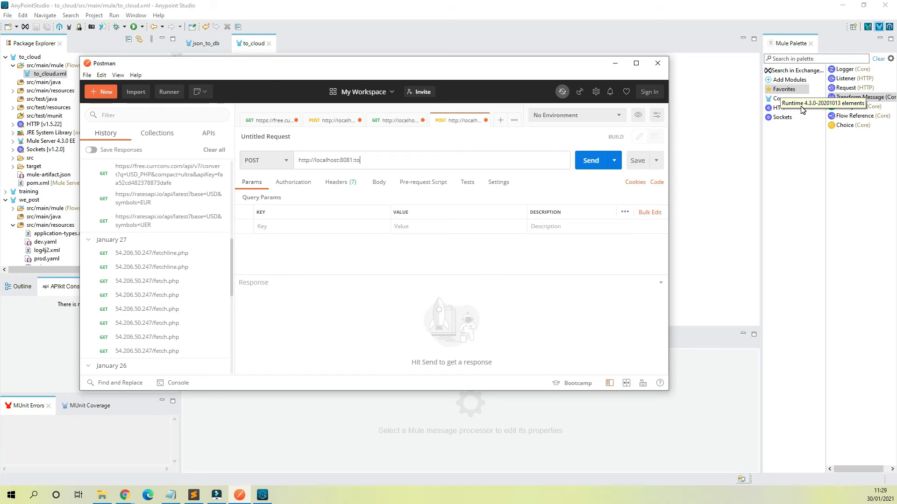
{"action": "type", "text": "_cloud"}
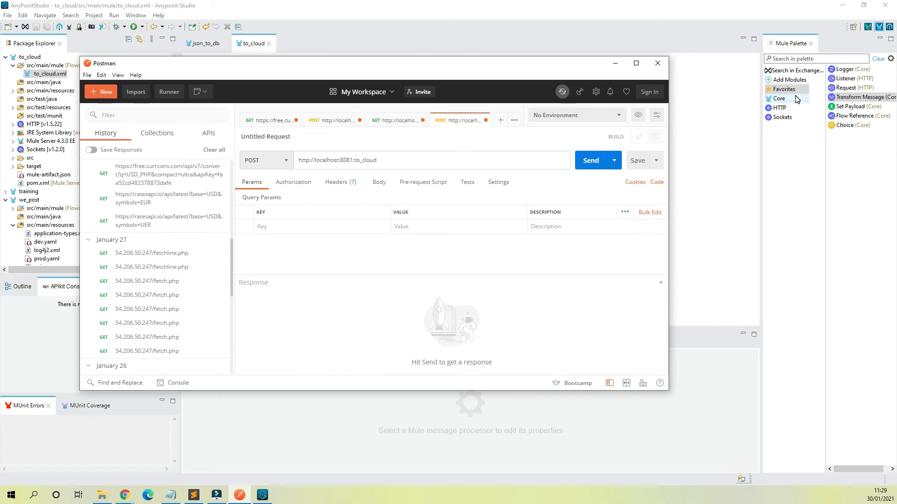
{"action": "key", "text": "BackSpace"}
{"action": "key", "text": "BackSpace"}
{"action": "key", "text": "BackSpace"}
{"action": "key", "text": "BackSpace"}
{"action": "key", "text": "BackSpace"}
{"action": "type", "text": "/t"}
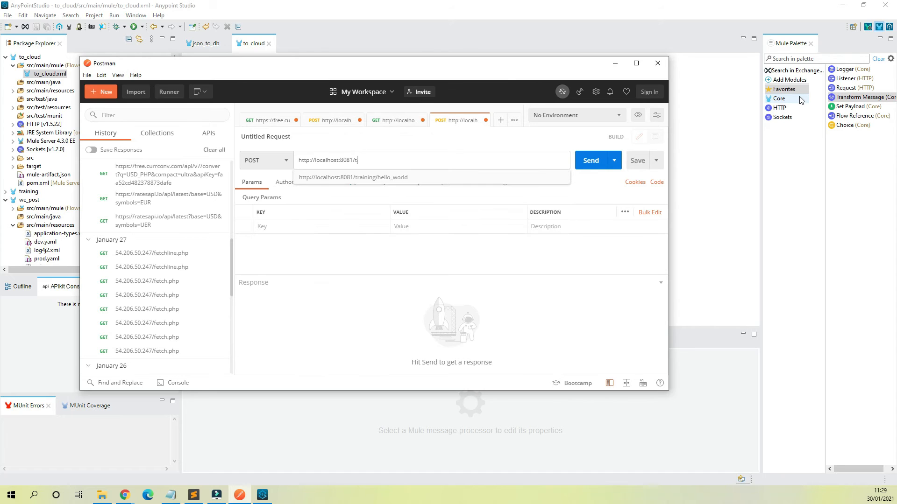
{"action": "type", "text": "o_clo"}
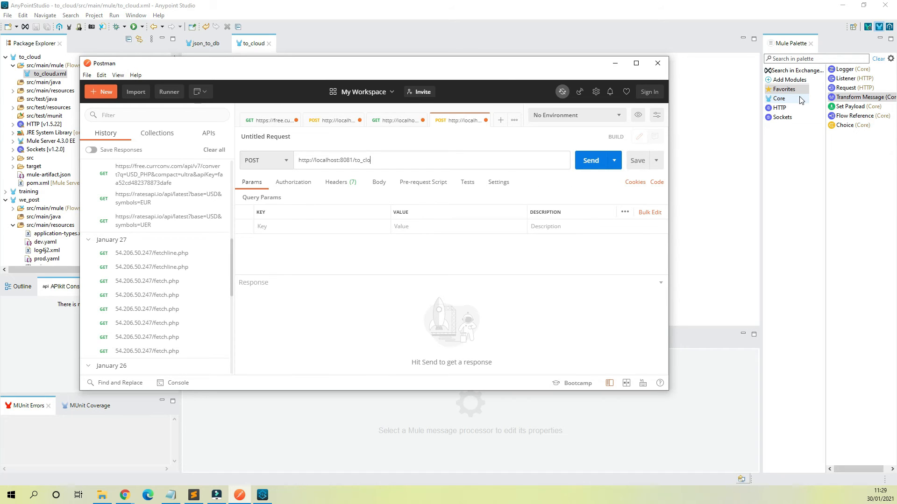
{"action": "type", "text": "ud/"}
{"action": "type", "text": "si"}
{"action": "type", "text": "m"}
Set the request body to raw and its format to JSON.
{"action": "left_click", "coordinate": [380, 183]}
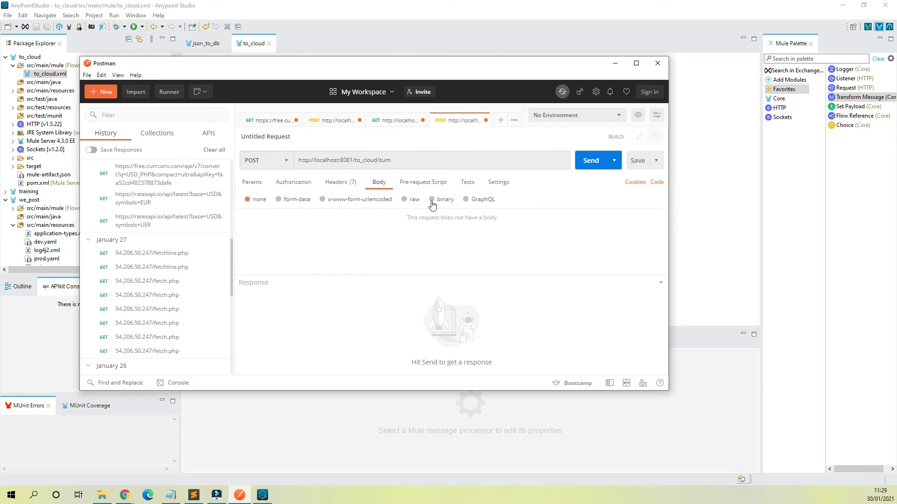
{"action": "left_click", "coordinate": [406, 200]}
{"action": "left_click", "coordinate": [517, 201]}
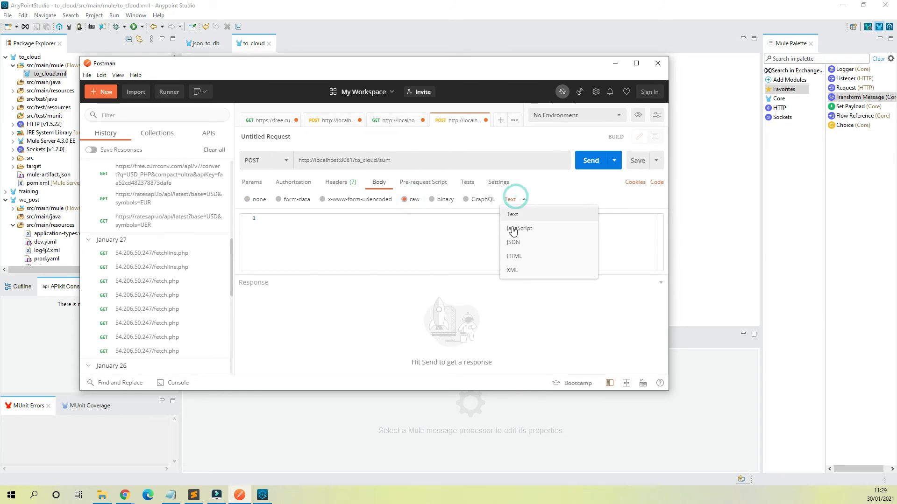
{"action": "left_click", "coordinate": [512, 243]}
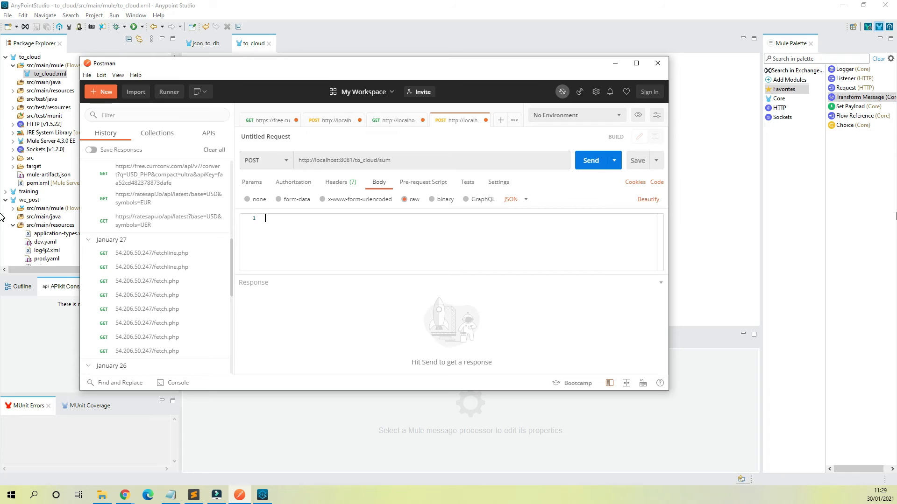
Copy the sample JSON with "num1" : 5 and "num2" : 6 from Sublime Text into the Postman request body.
{"action": "left_click", "coordinate": [193, 495]}
{"action": "left_click_drag", "start_coordinate": [310, 79], "coordinate": [277, 61]}
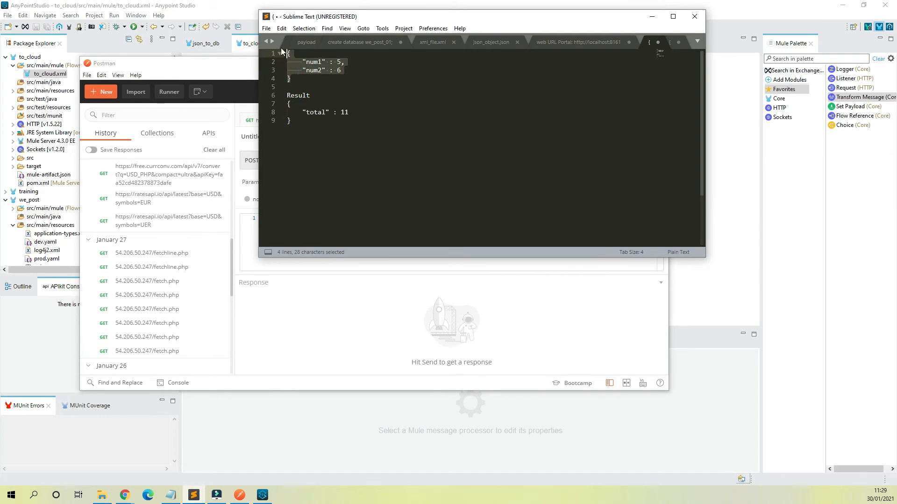
{"action": "left_click", "coordinate": [460, 304]}
{"action": "left_click", "coordinate": [367, 228]}
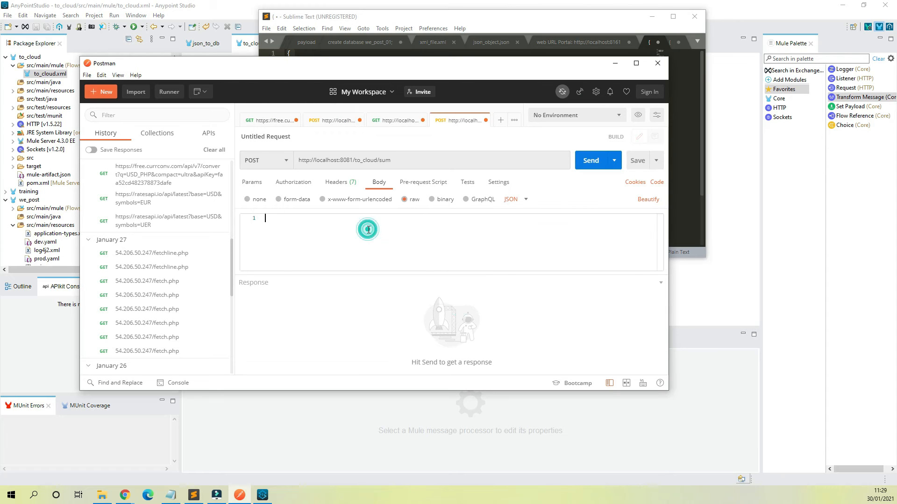
{"action": "type", "text": "{ \t\"num1\" : 5, \t\"num2\" : 6 }"}
Return to Anypoint Studio, run the to_cloud project, and check its deployment status in the console.
{"action": "left_click", "coordinate": [733, 131]}
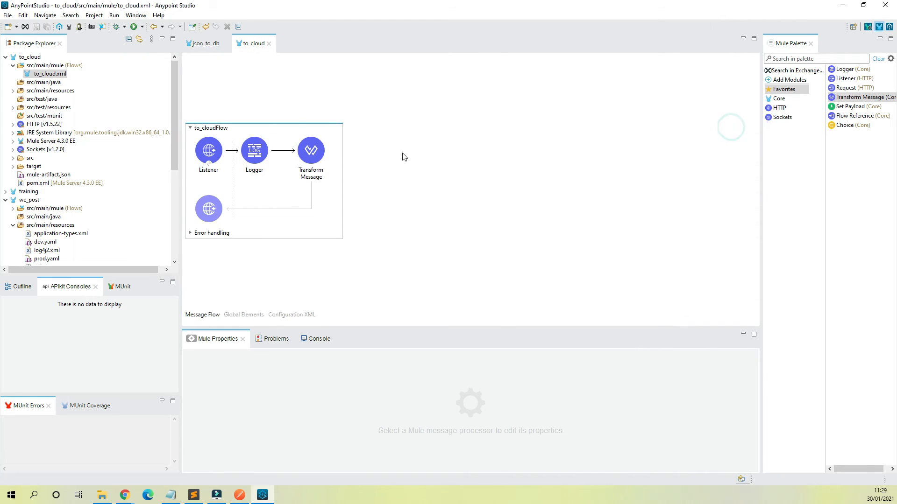
{"action": "left_click", "coordinate": [321, 342]}
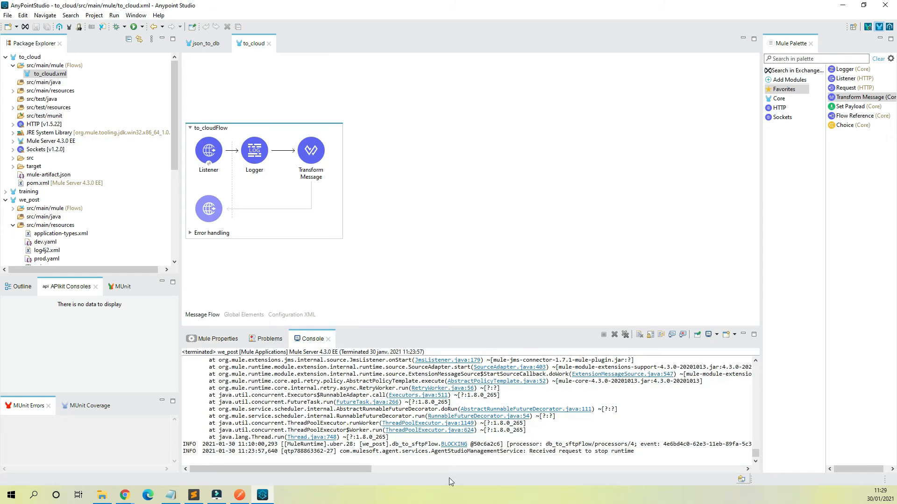
{"action": "left_click_drag", "start_coordinate": [361, 470], "coordinate": [302, 458]}
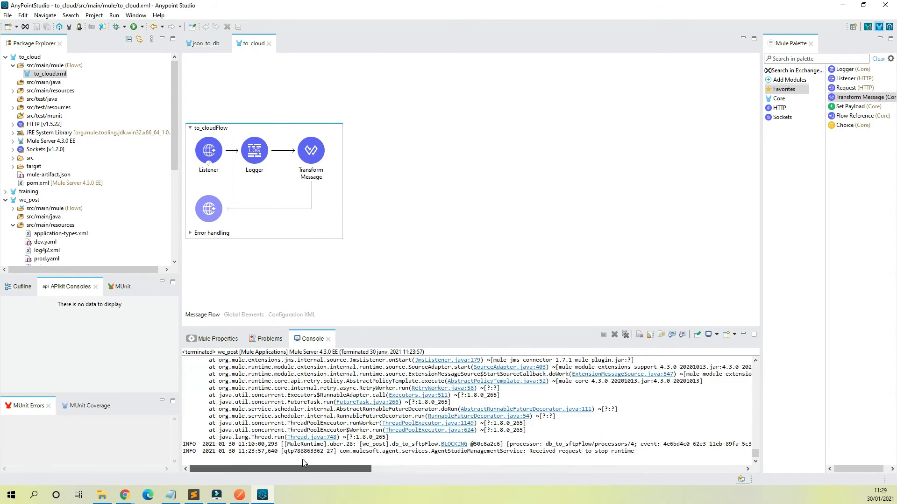
{"action": "right_click", "coordinate": [495, 178]}
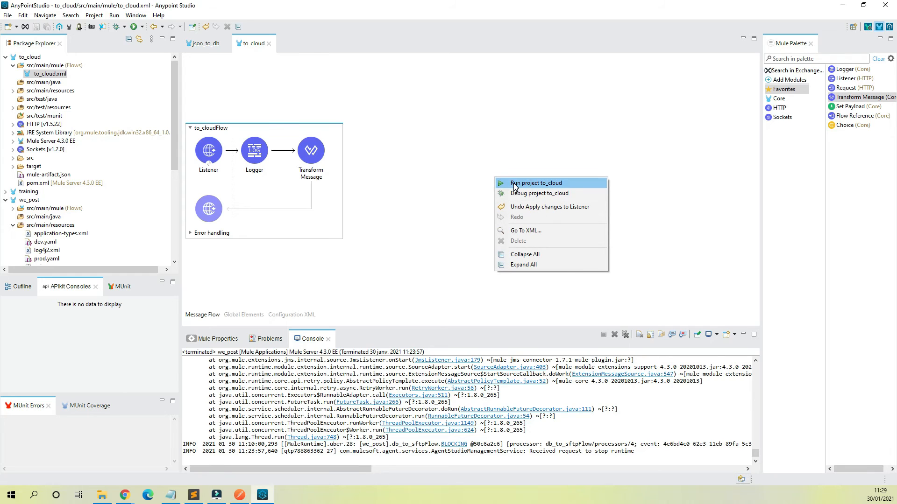
{"action": "left_click", "coordinate": [514, 186]}
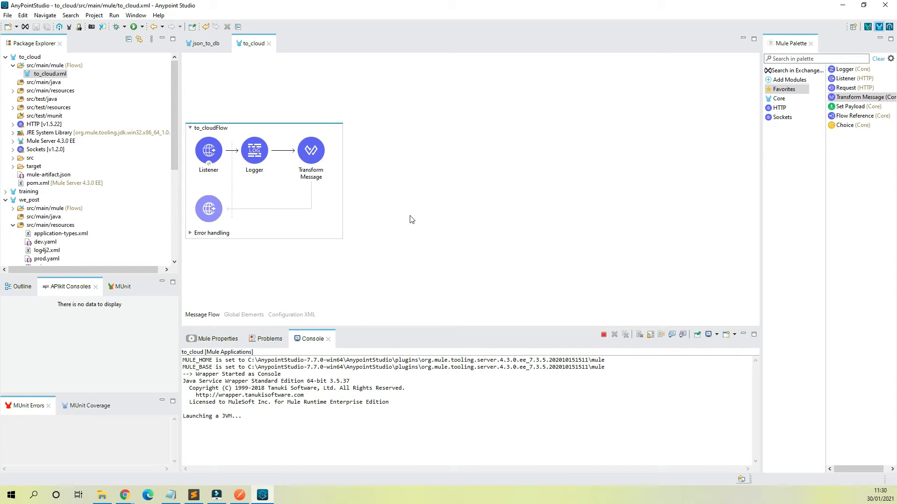
{"action": "left_click", "coordinate": [240, 495]}
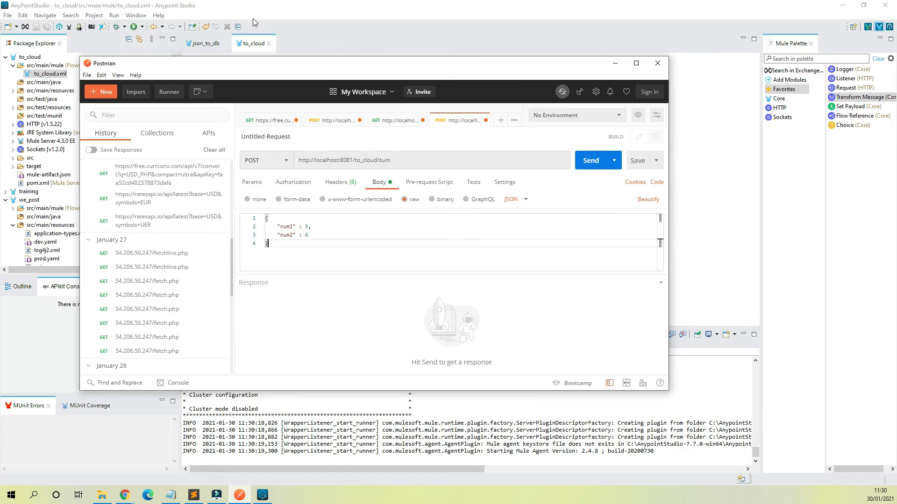
{"action": "left_click", "coordinate": [397, 40]}
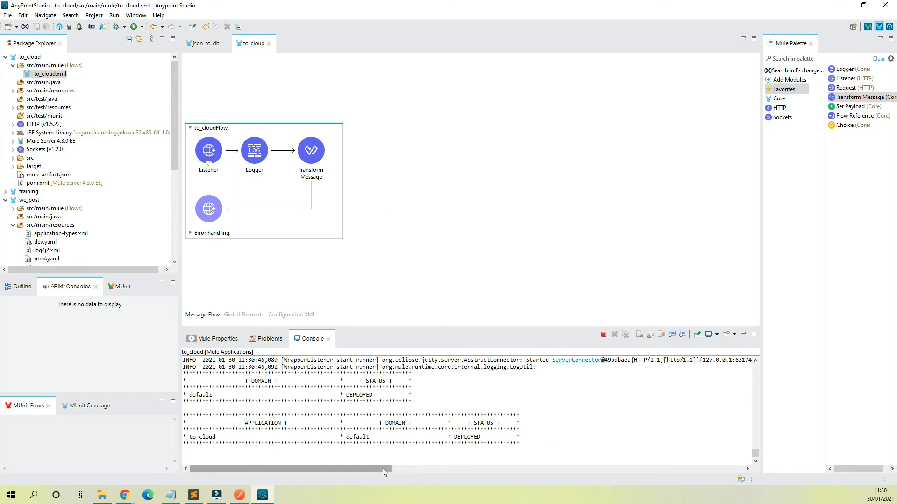
{"action": "mouse_move", "coordinate": [382, 469]}
{"action": "left_mouse_down"}
{"action": "mouse_move", "coordinate": [547, 466]}
{"action": "mouse_move", "coordinate": [382, 469]}
{"action": "left_mouse_up"}
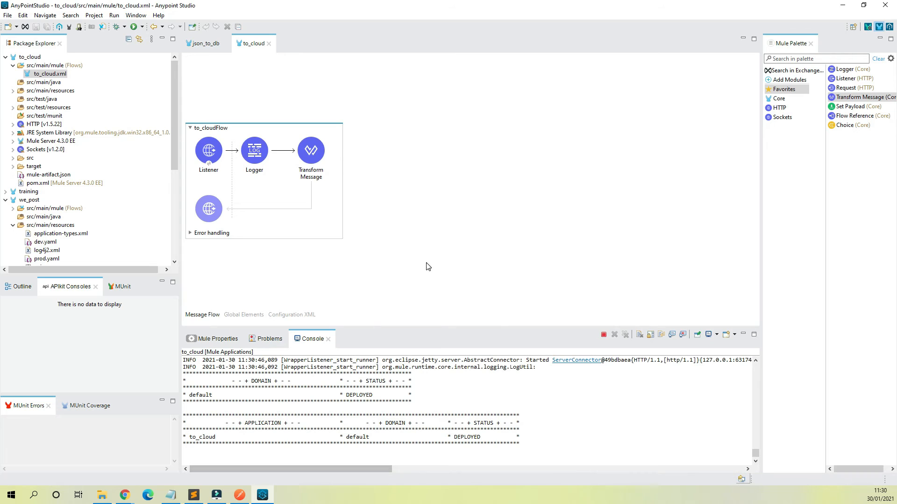
Switch back to Postman, send the sum request, and select the returned JSON to examine it.
{"action": "left_click", "coordinate": [240, 496]}
{"action": "left_click", "coordinate": [240, 496]}
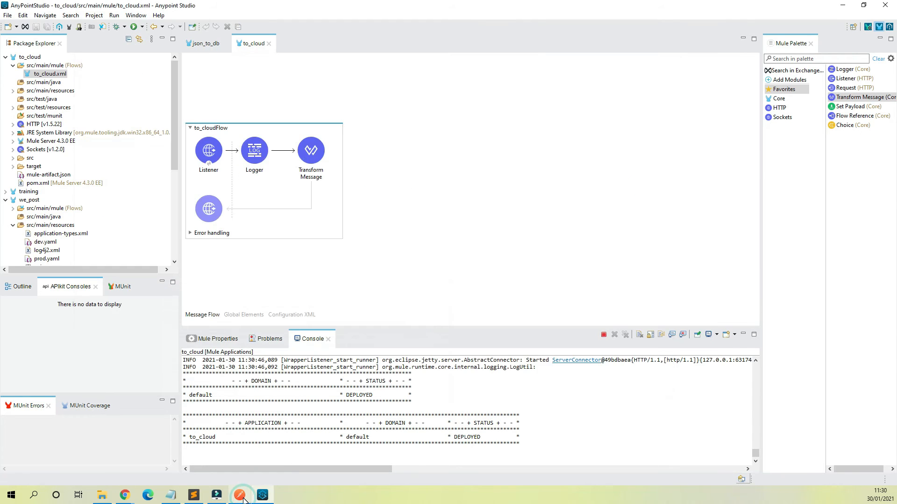
{"action": "left_click", "coordinate": [240, 496]}
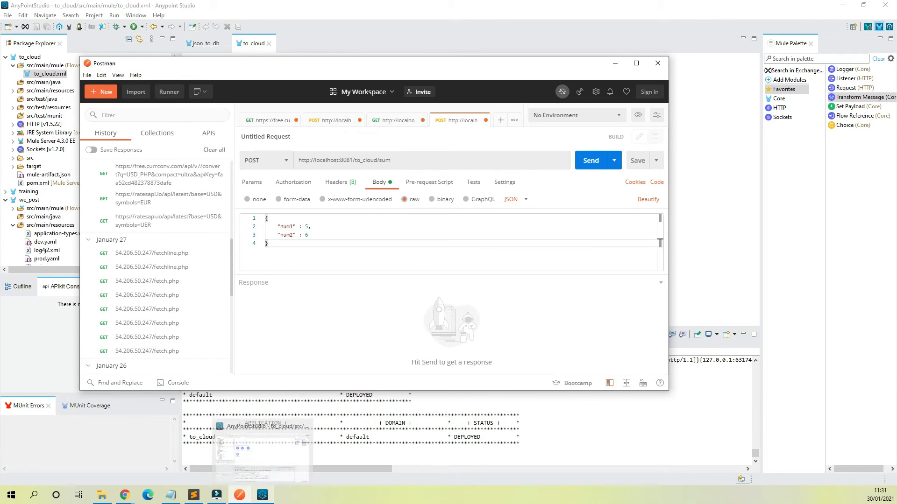
{"action": "left_click", "coordinate": [591, 160]}
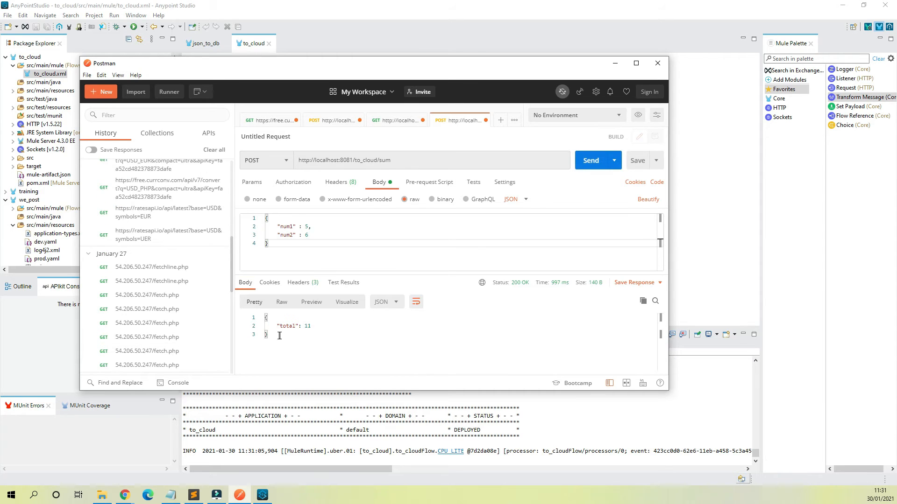
{"action": "left_click_drag", "start_coordinate": [280, 336], "coordinate": [263, 322]}
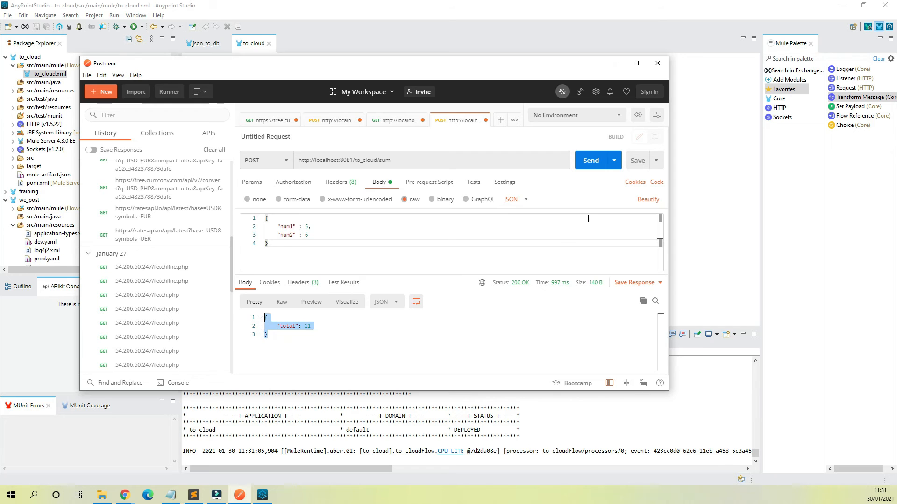
Switch back to Anypoint Studio with the to_cloud flow open.
{"action": "left_click", "coordinate": [682, 192]}
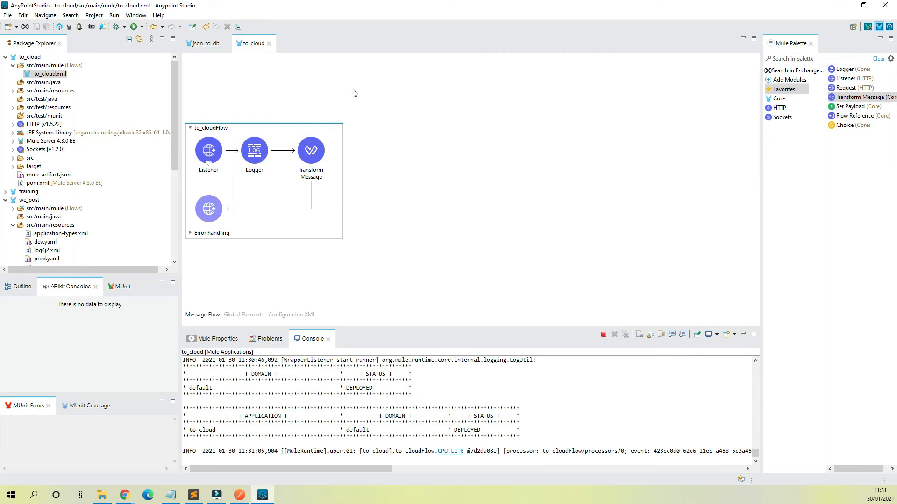
{"action": "left_click", "coordinate": [394, 95]}
{"action": "left_click", "coordinate": [8, 17]}
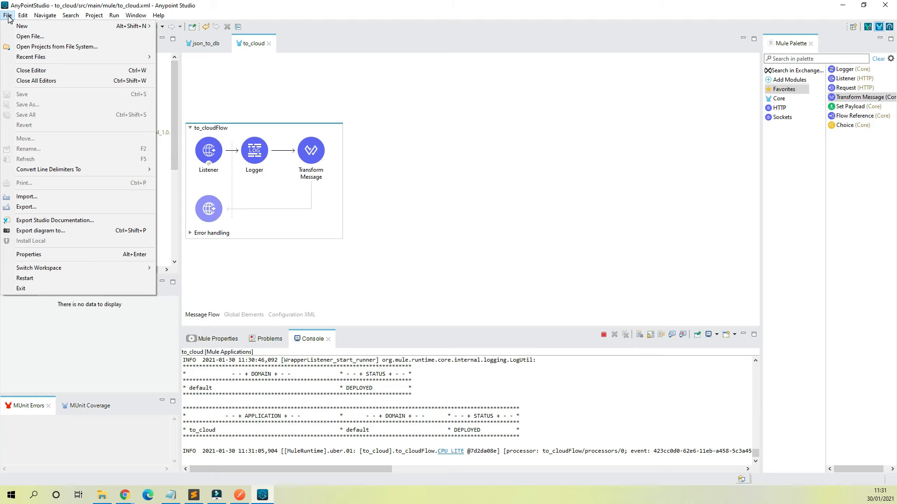
{"action": "left_click", "coordinate": [426, 126]}
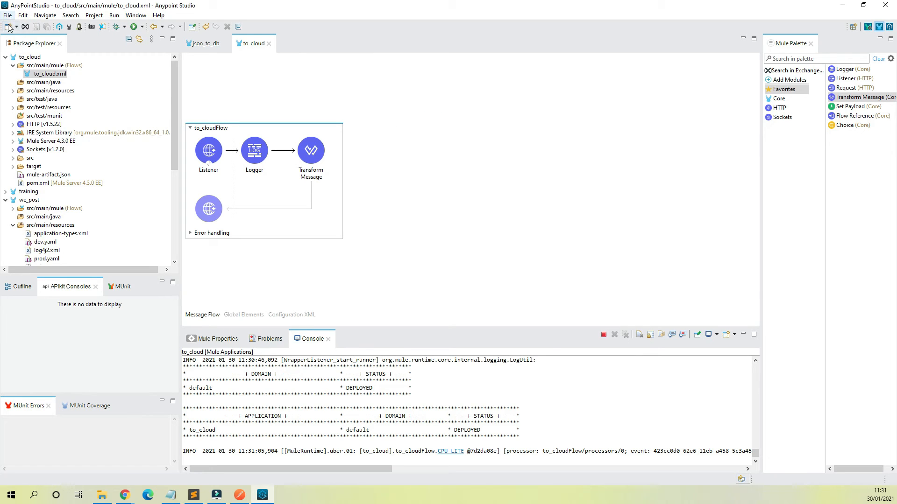
{"action": "left_click", "coordinate": [29, 57]}
{"action": "right_click", "coordinate": [31, 59]}
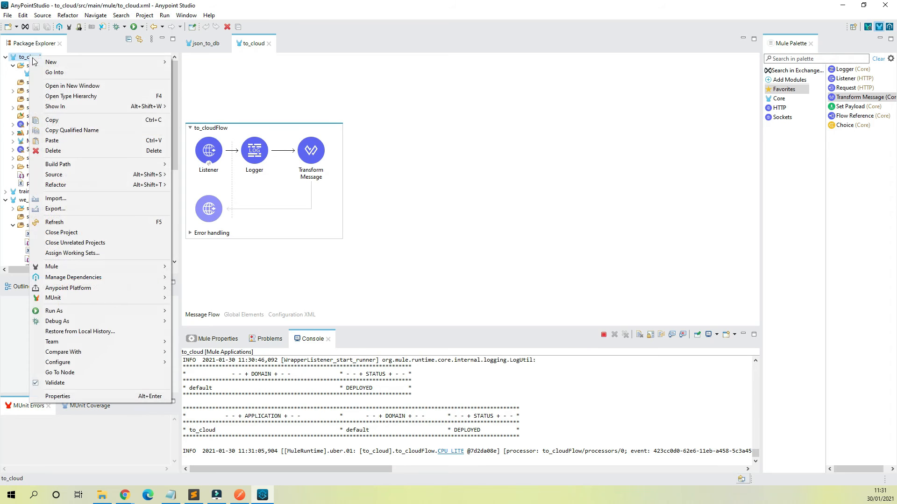
{"action": "mouse_move", "coordinate": [117, 287]}
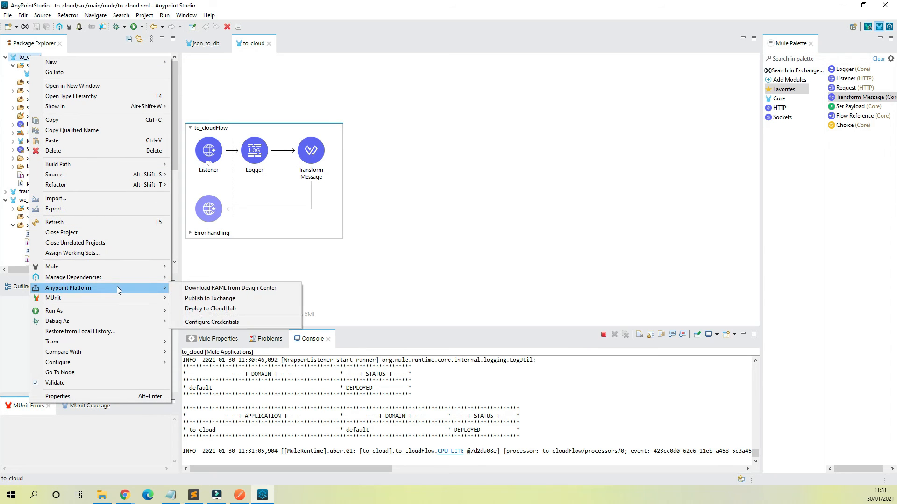
{"action": "left_click", "coordinate": [220, 309]}
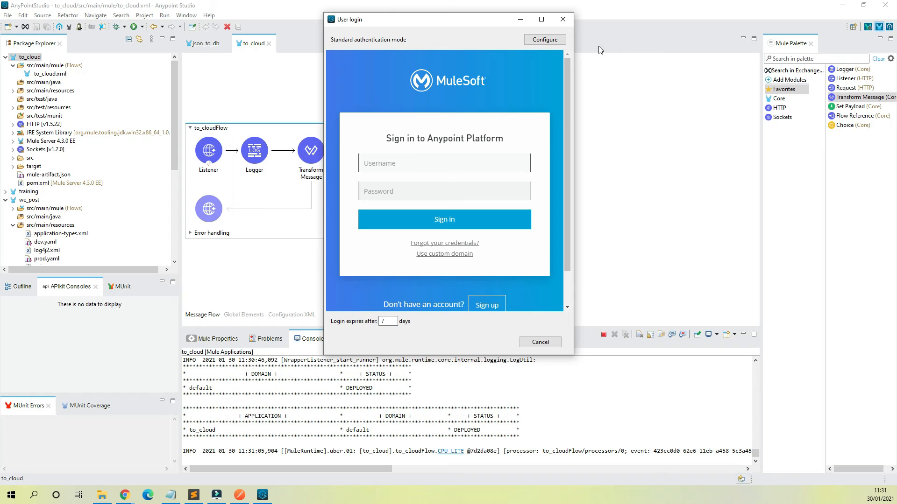
{"action": "left_click", "coordinate": [563, 19]}
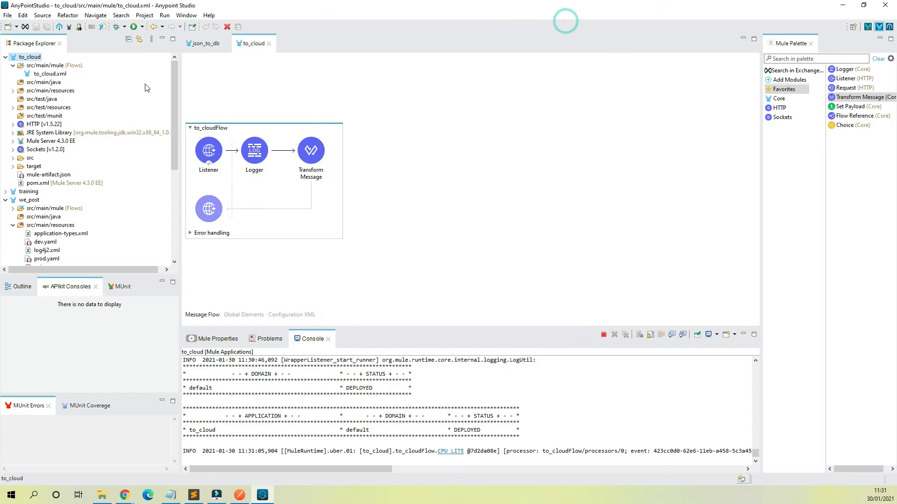
Open the export settings for turning the to_cloud project into a Mule deployable archive with Studio metadata.
{"action": "right_click", "coordinate": [34, 58]}
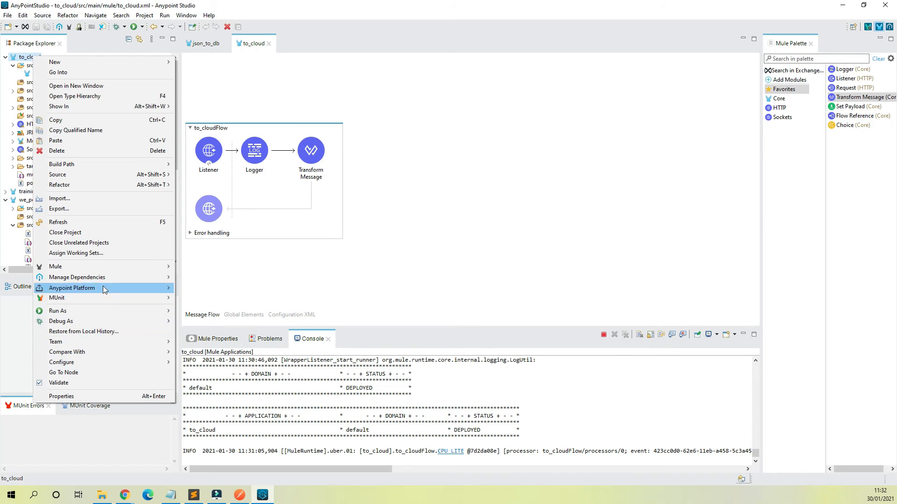
{"action": "mouse_move", "coordinate": [77, 290]}
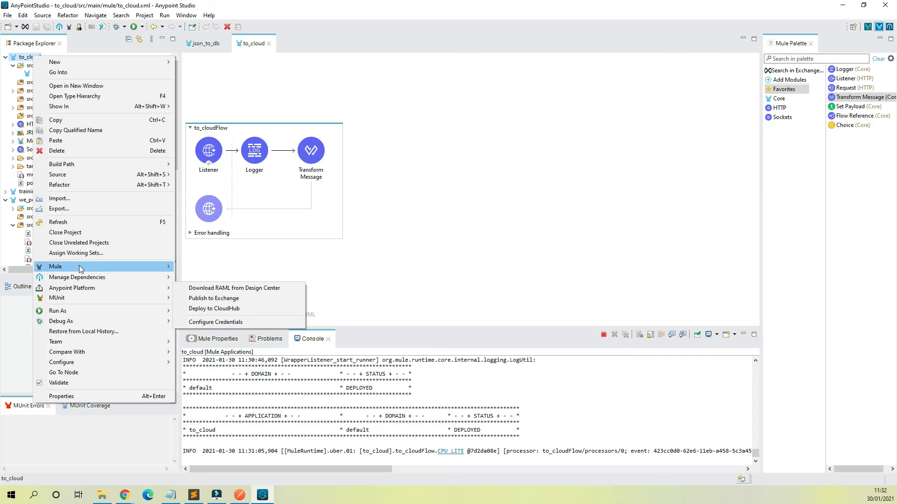
{"action": "left_click", "coordinate": [72, 206]}
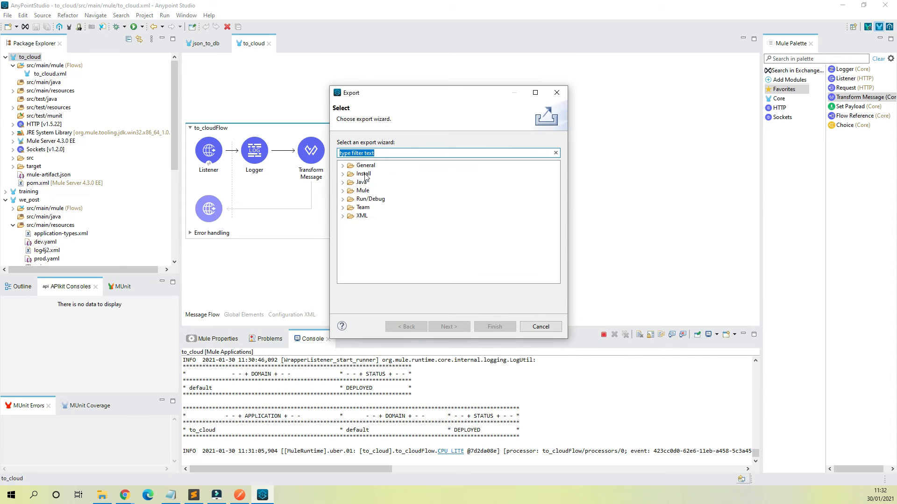
{"action": "left_click", "coordinate": [343, 191]}
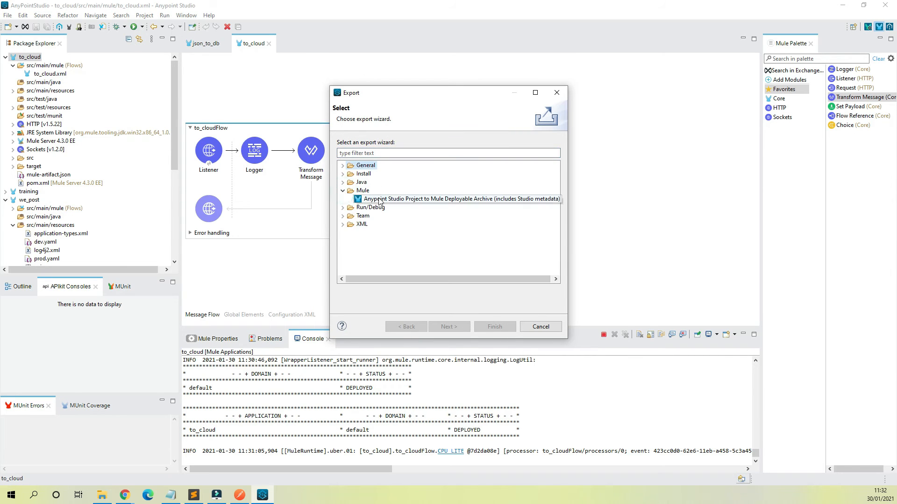
{"action": "left_click", "coordinate": [369, 199]}
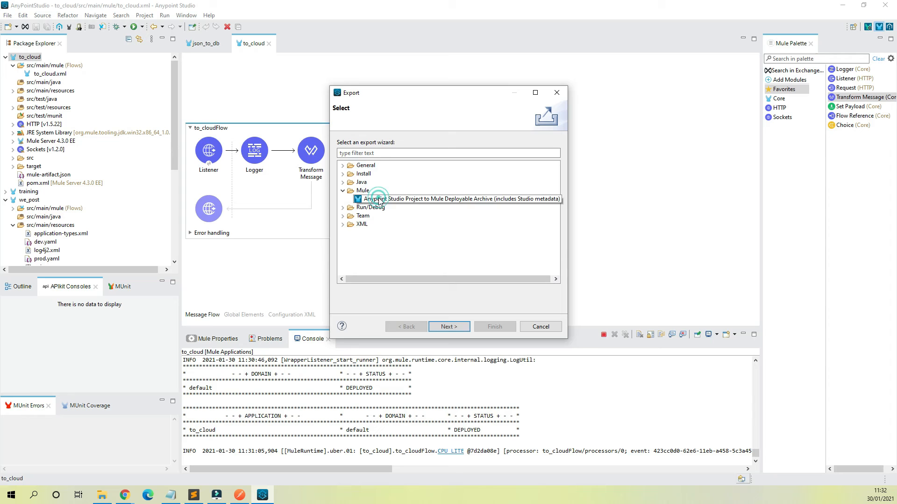
{"action": "left_click", "coordinate": [449, 327]}
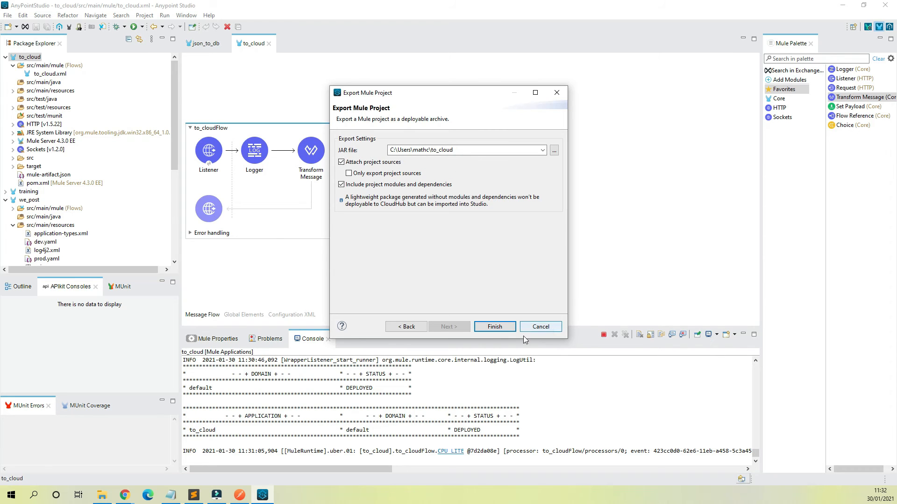
Switch to Runtime Manager in Chrome, view the application file options for a new deployment, and return to the applications list.
{"action": "left_click", "coordinate": [126, 496]}
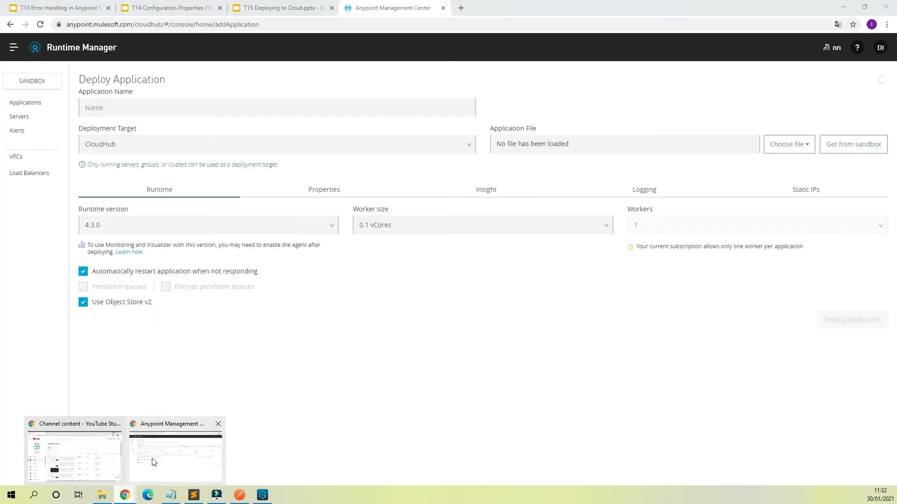
{"action": "left_click", "coordinate": [150, 459]}
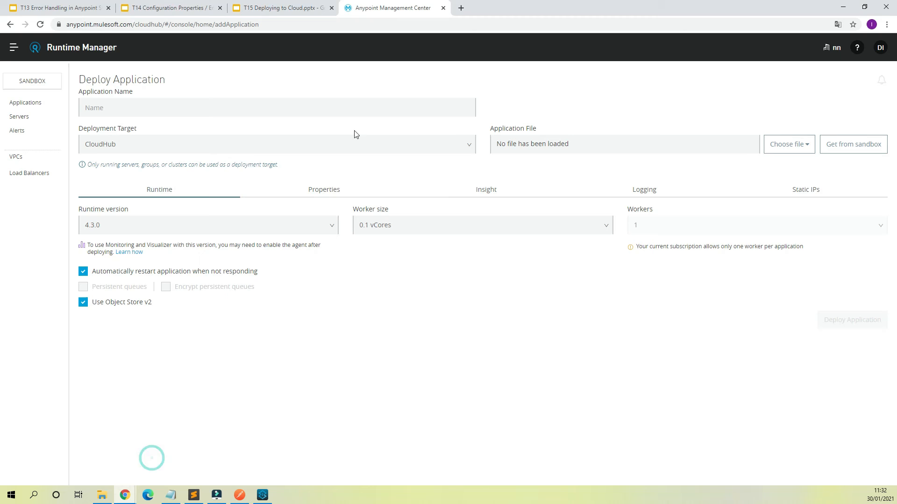
{"action": "left_click", "coordinate": [799, 150]}
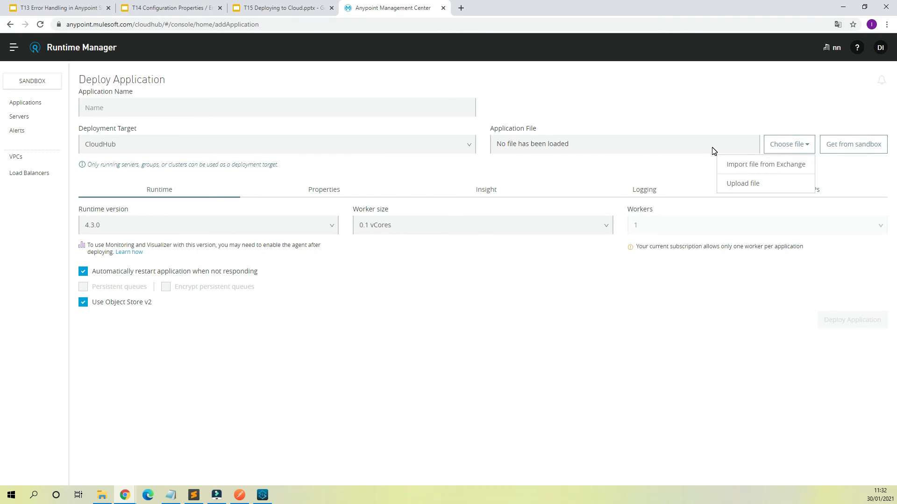
{"action": "left_click", "coordinate": [165, 84]}
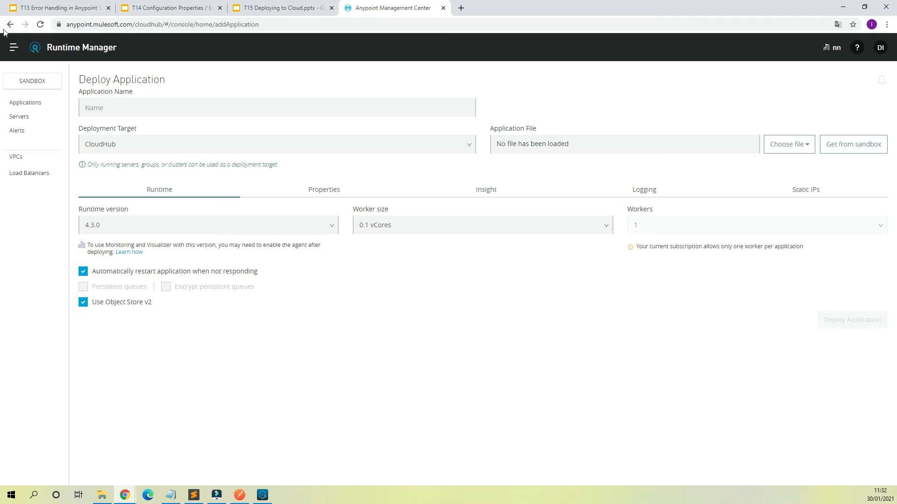
{"action": "left_click", "coordinate": [10, 24]}
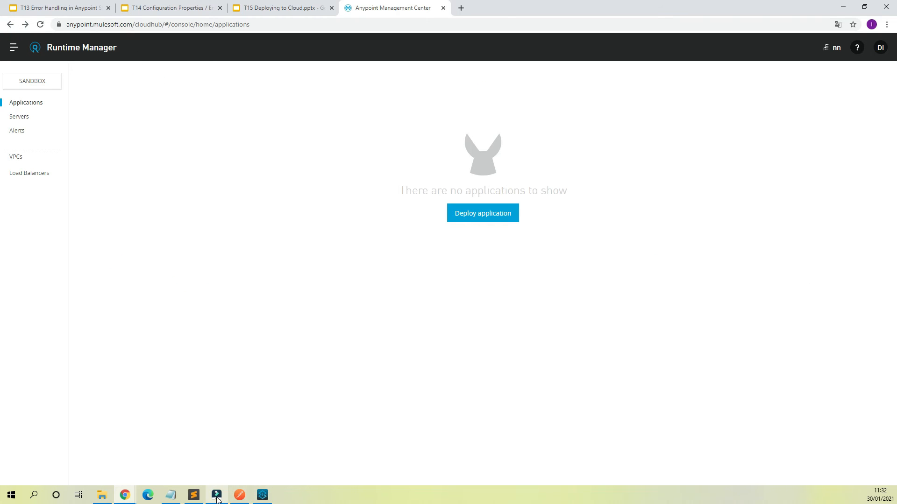
Return to Anypoint Studio, cancel the Mule project export, and collapse the we_post project.
{"action": "mouse_move", "coordinate": [220, 497]}
{"action": "mouse_move", "coordinate": [224, 465]}
{"action": "mouse_move", "coordinate": [262, 495]}
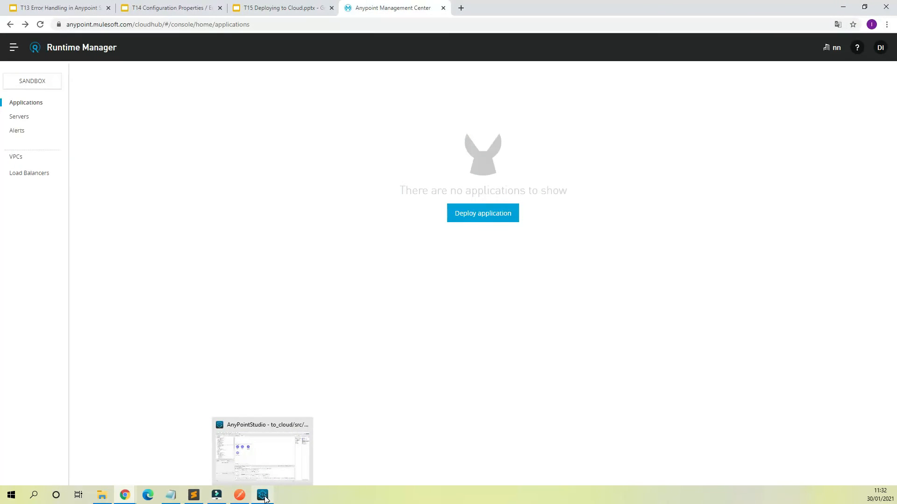
{"action": "left_click", "coordinate": [272, 462]}
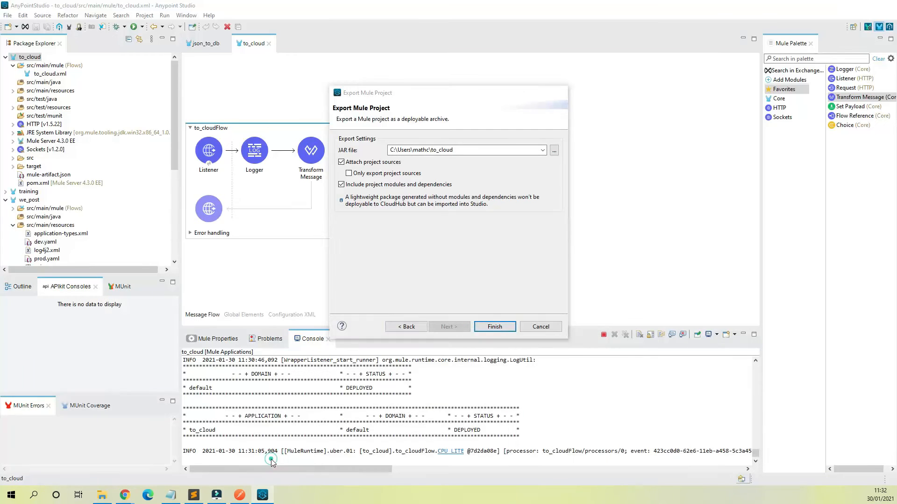
{"action": "left_click", "coordinate": [540, 327]}
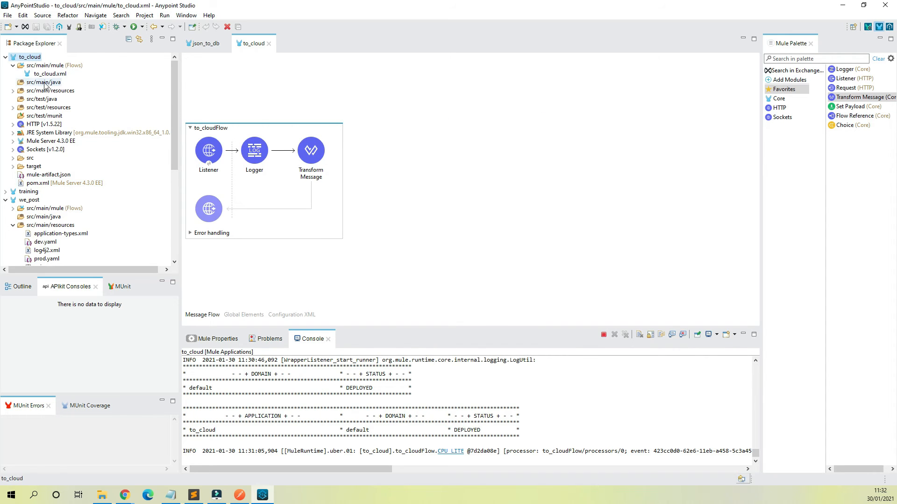
{"action": "left_click", "coordinate": [6, 200]}
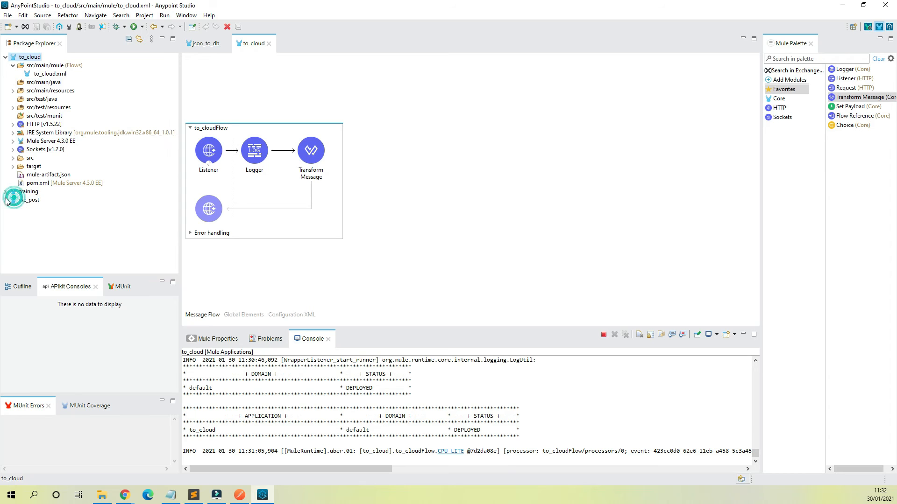
Start deploying the to_cloud project to CloudHub and sign in to Anypoint Platform with the account username and password.
{"action": "right_click", "coordinate": [39, 57]}
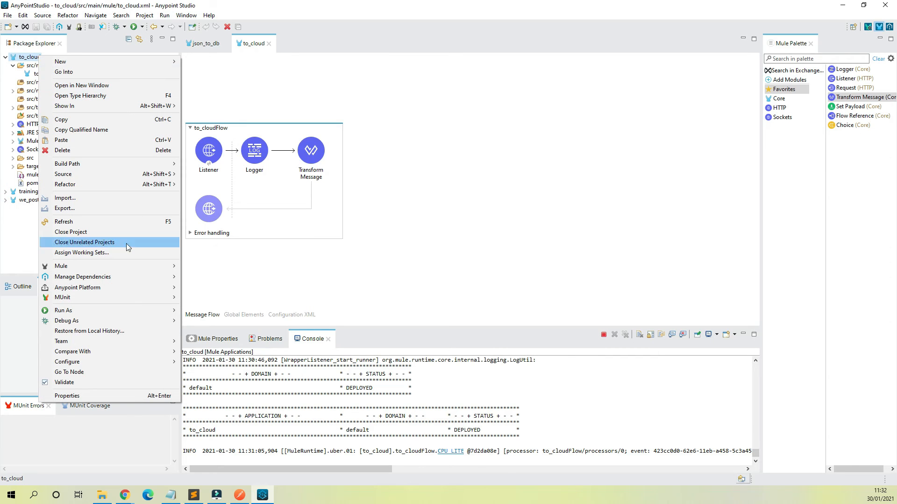
{"action": "mouse_move", "coordinate": [82, 286]}
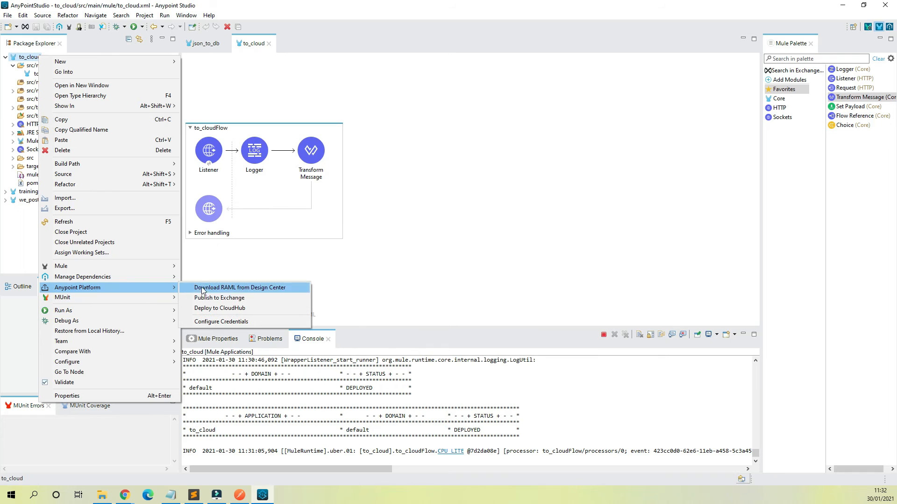
{"action": "left_click", "coordinate": [235, 309]}
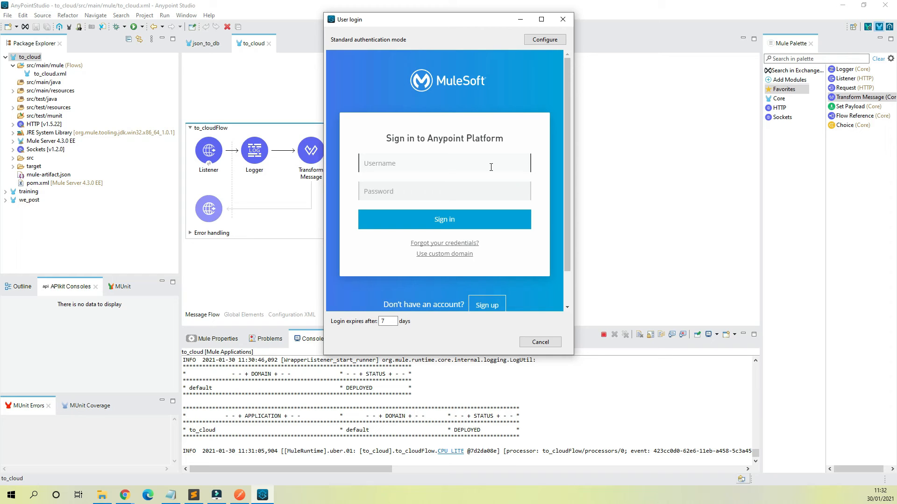
{"action": "type", "text": "lebs"}
{"action": "key", "text": "Tab"}
{"action": "type", "text": "**********"}
{"action": "left_click", "coordinate": [470, 219]}
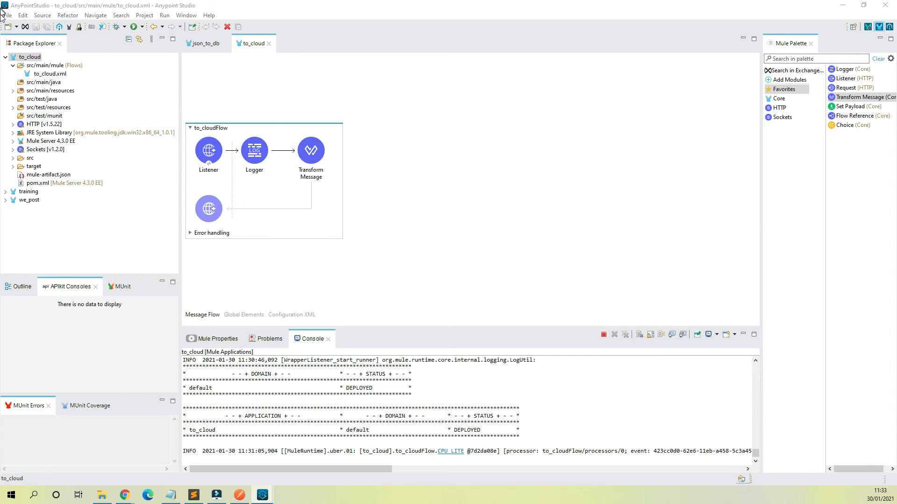
Reposition and widen the Anypoint Platform window, and choose Sandbox as the deployment environment.
{"action": "left_click_drag", "start_coordinate": [581, 86], "coordinate": [622, 88]}
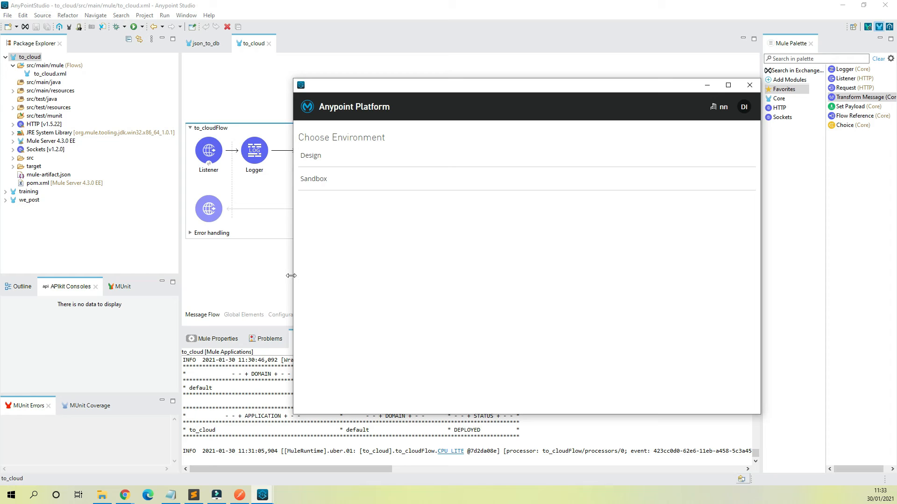
{"action": "left_click_drag", "start_coordinate": [294, 270], "coordinate": [207, 263]}
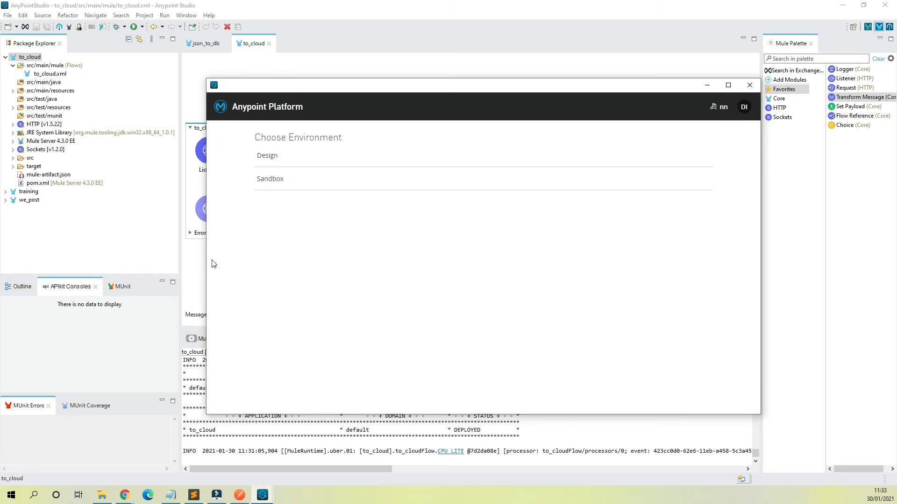
{"action": "left_click", "coordinate": [298, 184]}
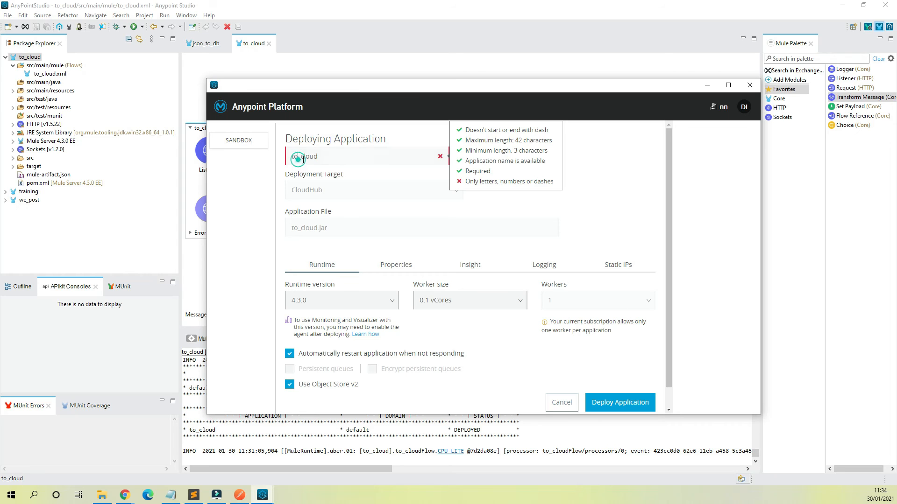
Rename the application to tocloud and deploy it to CloudHub with runtime 4.3.0 and 0.1 vCores.
{"action": "left_click_drag", "start_coordinate": [298, 159], "coordinate": [300, 159]}
{"action": "key", "text": "BackSpace"}
{"action": "left_click", "coordinate": [603, 189]}
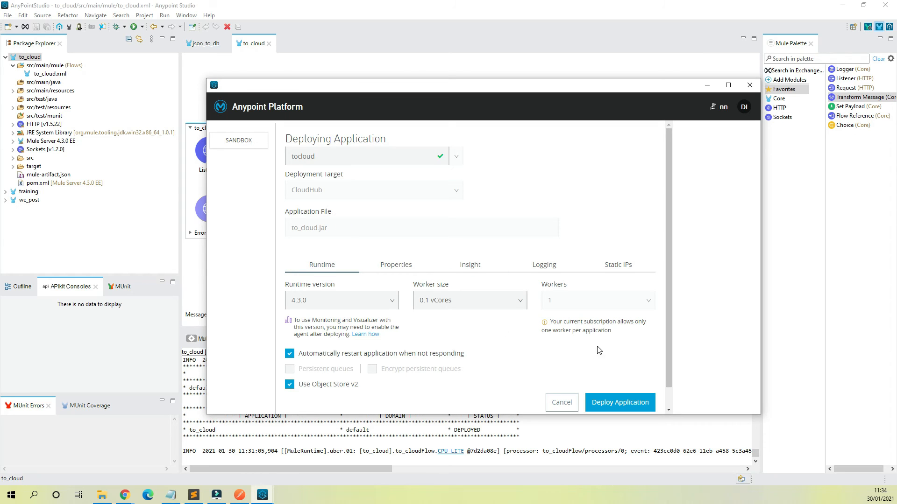
{"action": "scroll", "coordinate": [421, 262], "scroll_direction": "down", "scroll_amount": 1}
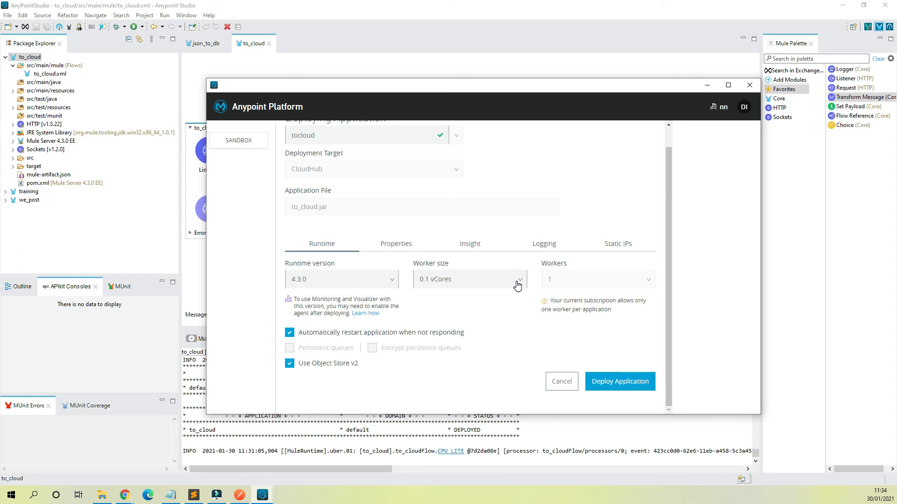
{"action": "left_click", "coordinate": [606, 382]}
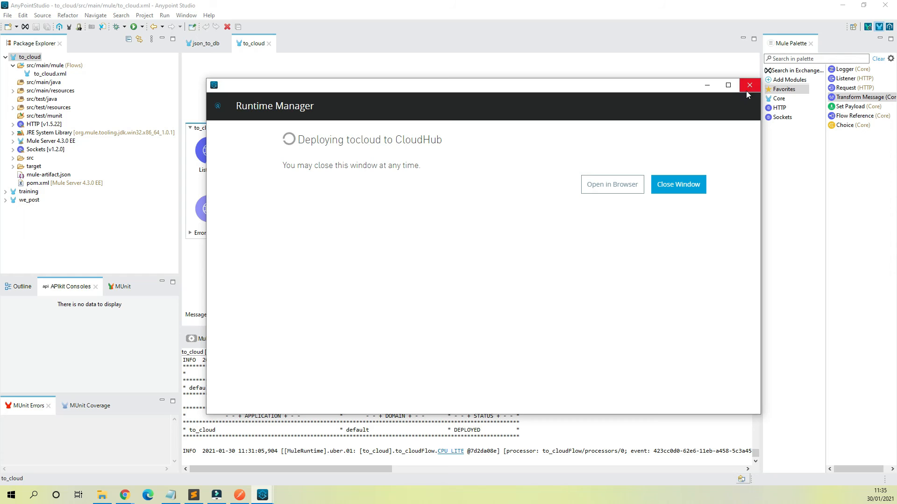
Switch to Runtime Manager in Chrome and refresh the applications list to check the tocloud deployment status.
{"action": "mouse_move", "coordinate": [125, 496]}
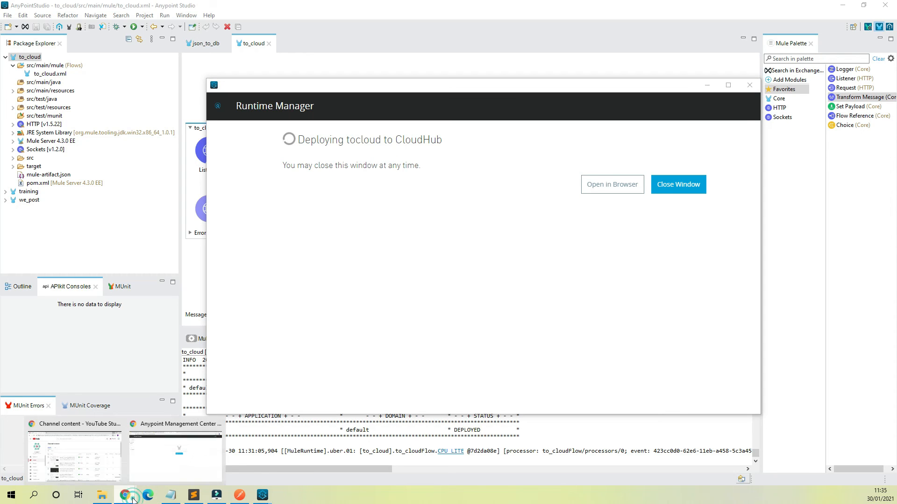
{"action": "left_click", "coordinate": [192, 457]}
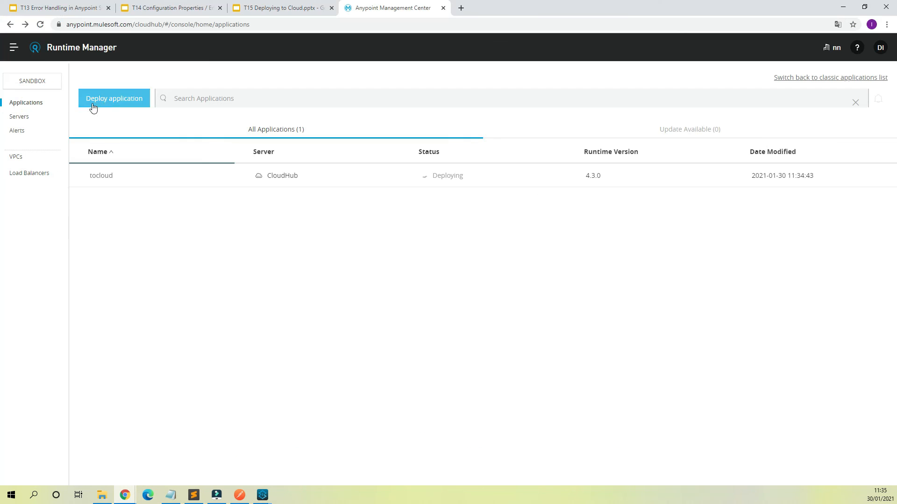
{"action": "left_click", "coordinate": [41, 25]}
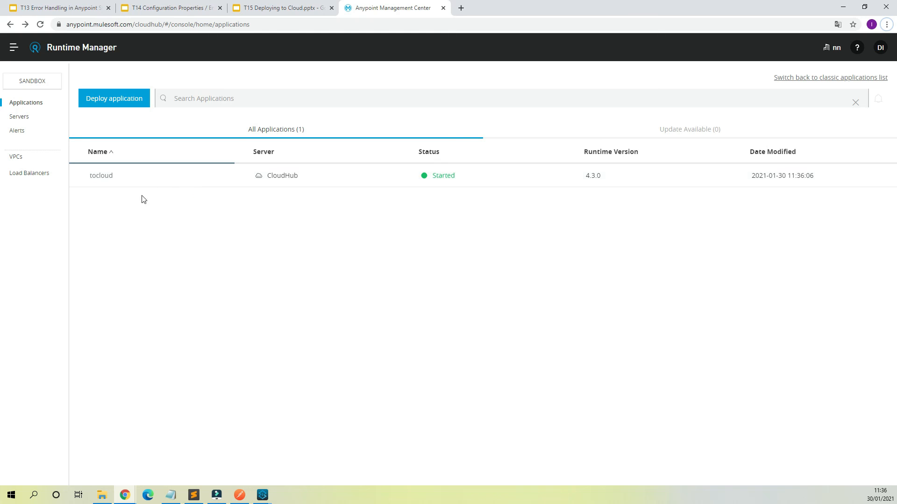
Open tocloud's dashboard and logs, review the startup entries, and view the advanced log filter options without applying any.
{"action": "left_click", "coordinate": [101, 177]}
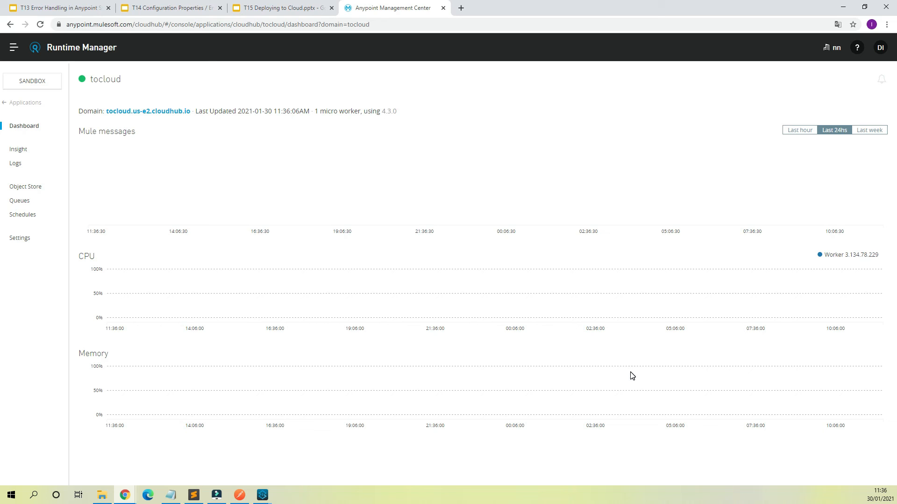
{"action": "left_click", "coordinate": [17, 168]}
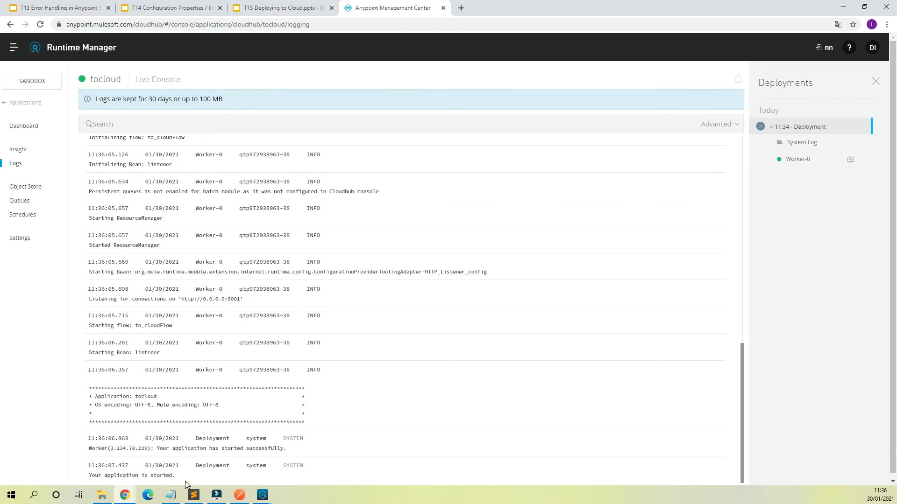
{"action": "left_click_drag", "start_coordinate": [176, 480], "coordinate": [110, 460]}
{"action": "scroll", "coordinate": [206, 415], "scroll_direction": "up", "scroll_amount": 6}
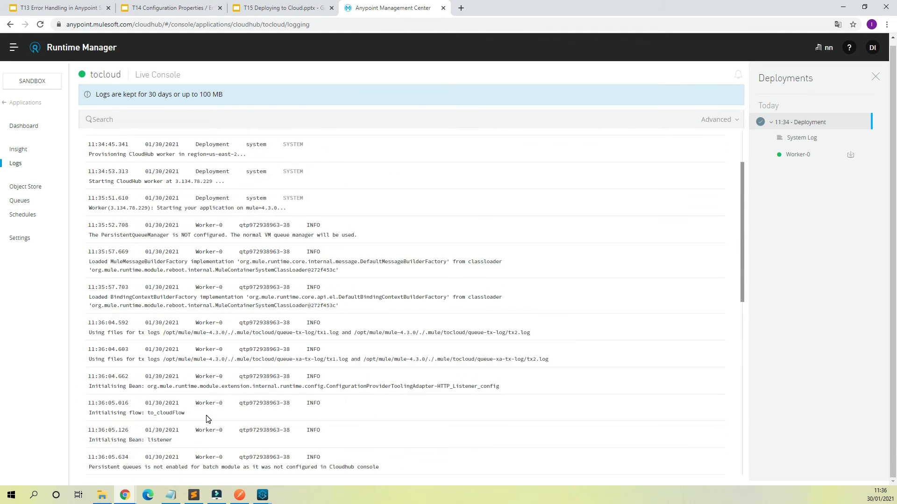
{"action": "scroll", "coordinate": [337, 390], "scroll_direction": "up", "scroll_amount": 2}
{"action": "left_click", "coordinate": [735, 121]}
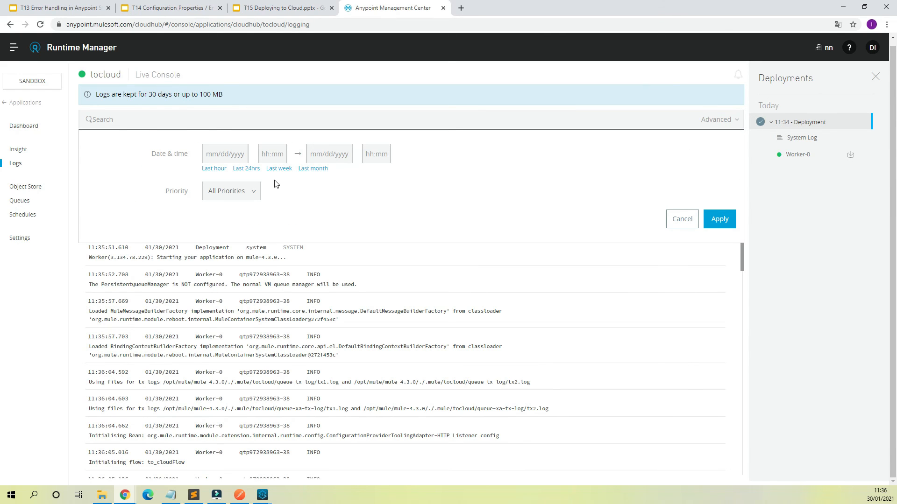
{"action": "left_click", "coordinate": [677, 219]}
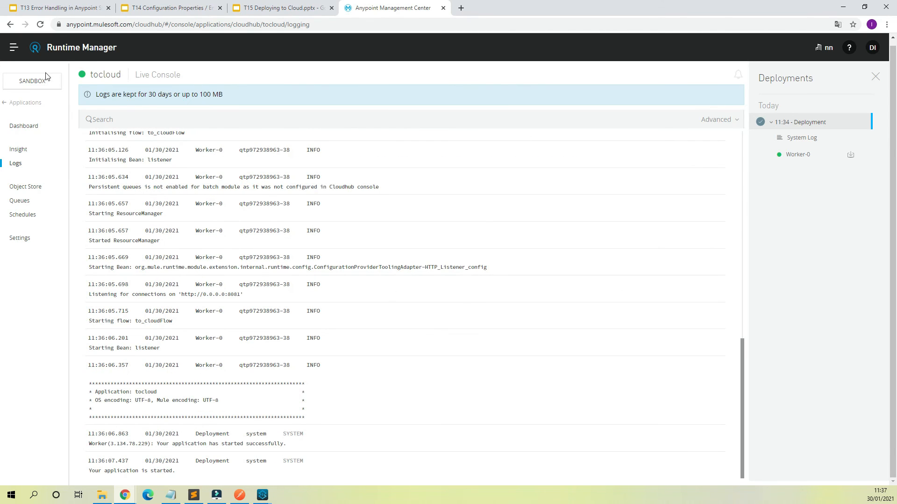
Return to the applications list, show the tocloud deployment details, and copy its app URL.
{"action": "left_click", "coordinate": [14, 102]}
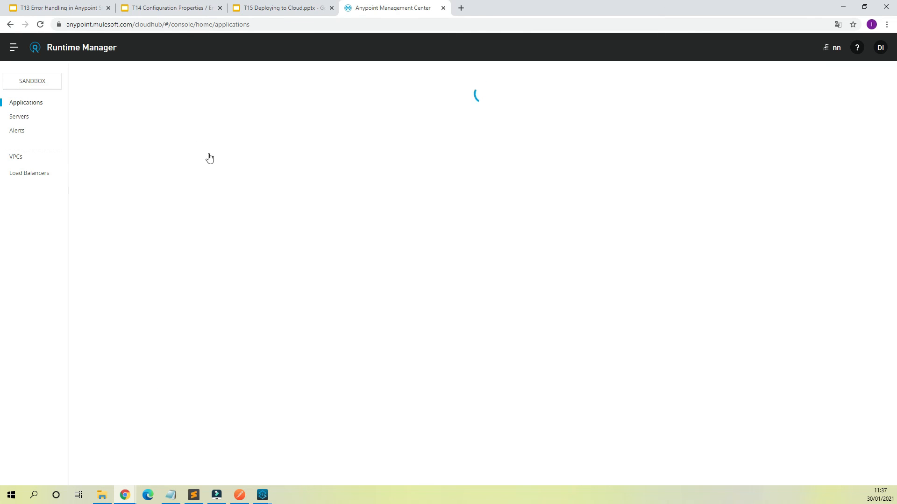
{"action": "left_click", "coordinate": [159, 178]}
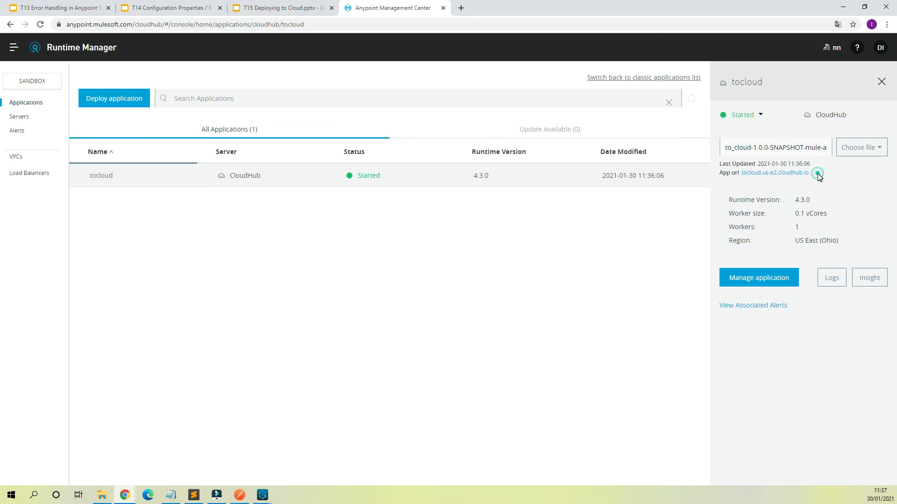
{"action": "left_click_drag", "start_coordinate": [818, 174], "coordinate": [744, 172]}
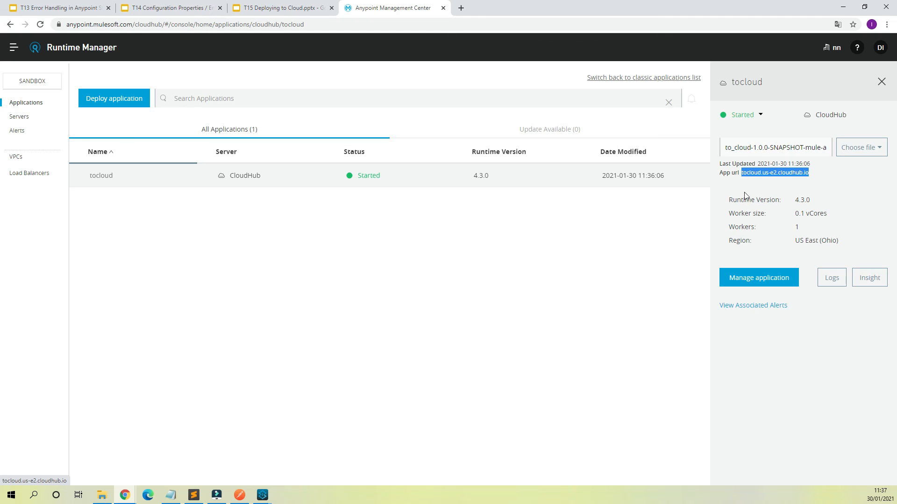
Switch to Postman, set the POST request's URL to tocloud.us-e2.cloudhub.io/to_cloud/sum, send it, and check the returned total.
{"action": "left_click", "coordinate": [239, 495]}
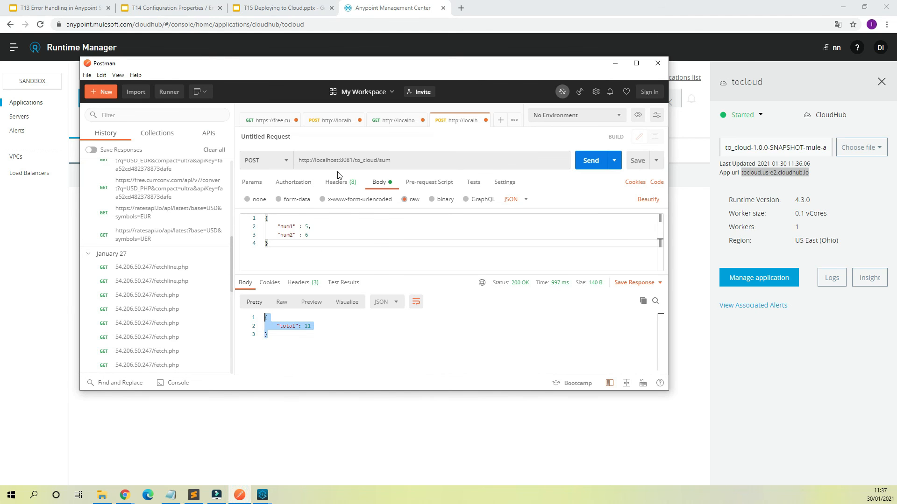
{"action": "left_click_drag", "start_coordinate": [353, 160], "coordinate": [316, 160]}
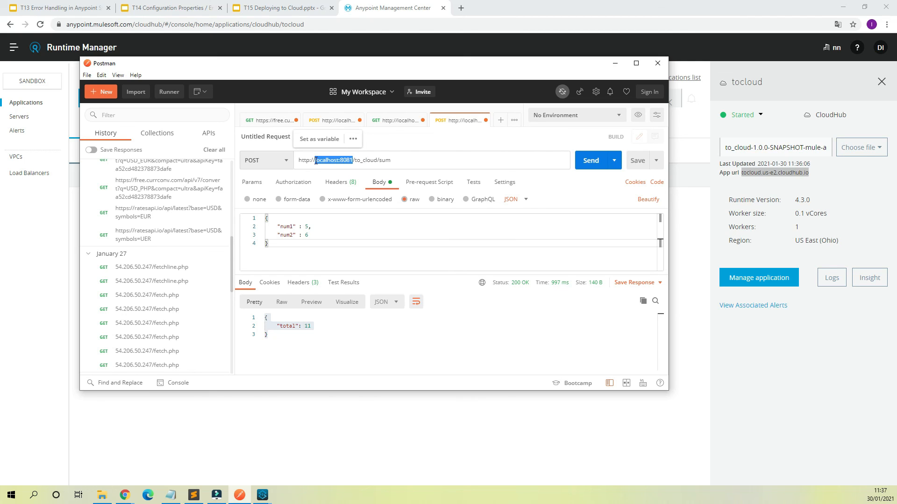
{"action": "type", "text": "tocloud.us-e2.cloudhub.io"}
{"action": "left_click_drag", "start_coordinate": [315, 160], "coordinate": [294, 148]}
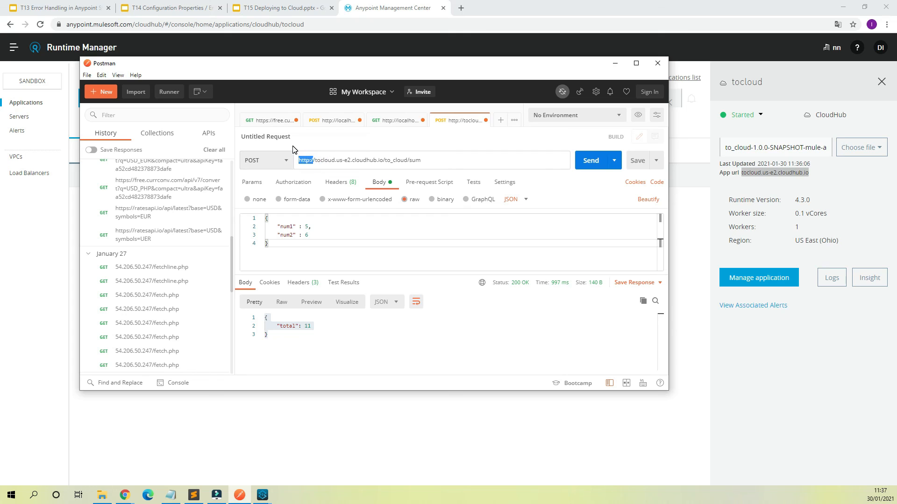
{"action": "key", "text": "BackSpace"}
{"action": "left_click", "coordinate": [588, 161]}
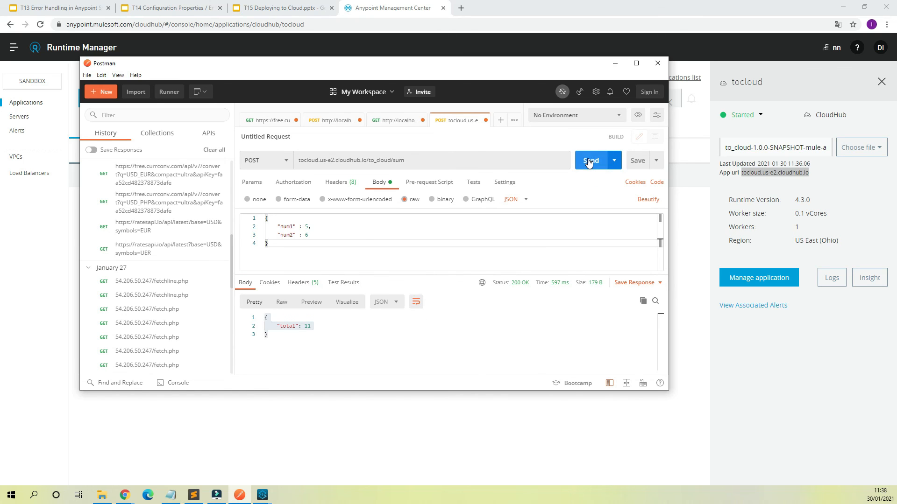
{"action": "left_click", "coordinate": [317, 328]}
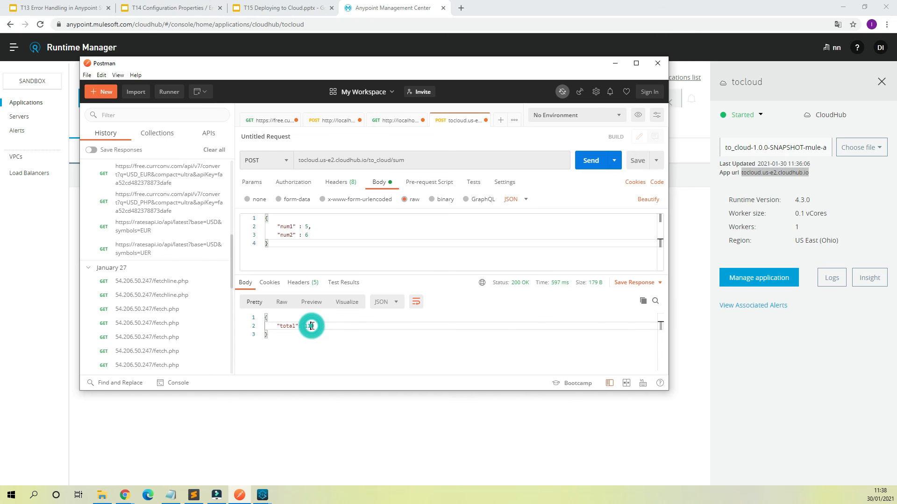
Switch back to Runtime Manager in Chrome and examine tocloud's logs for the entry of the sum request.
{"action": "left_click", "coordinate": [329, 453]}
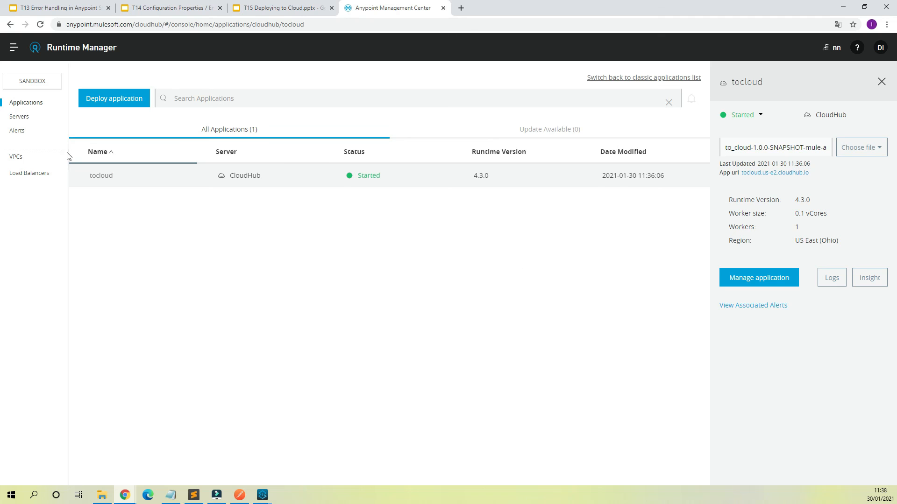
{"action": "left_click", "coordinate": [102, 175]}
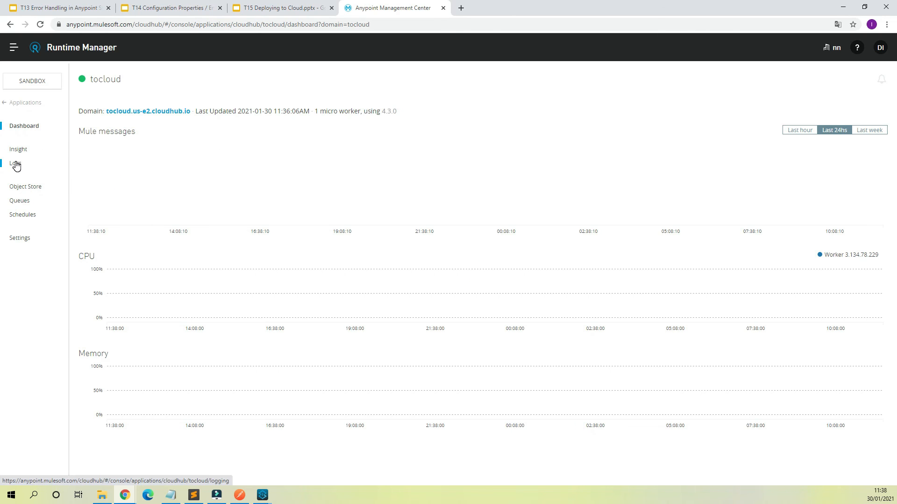
{"action": "left_click", "coordinate": [16, 164]}
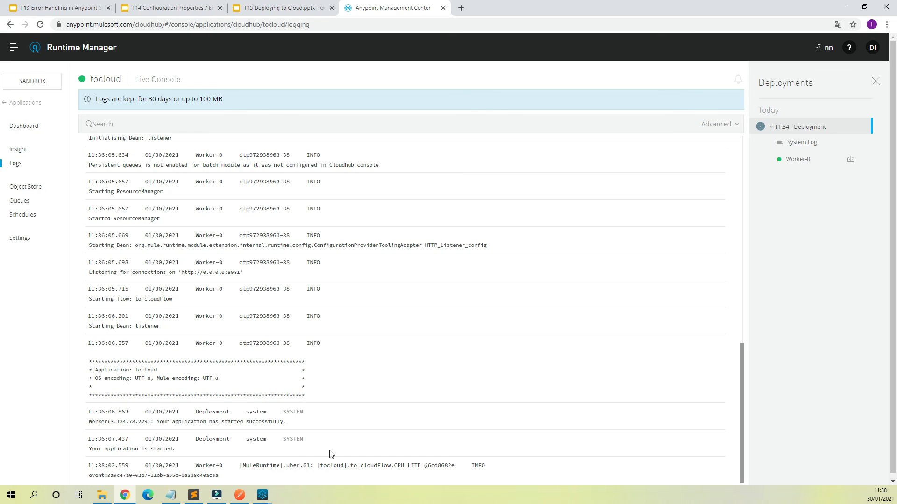
{"action": "left_click_drag", "start_coordinate": [113, 466], "coordinate": [239, 466]}
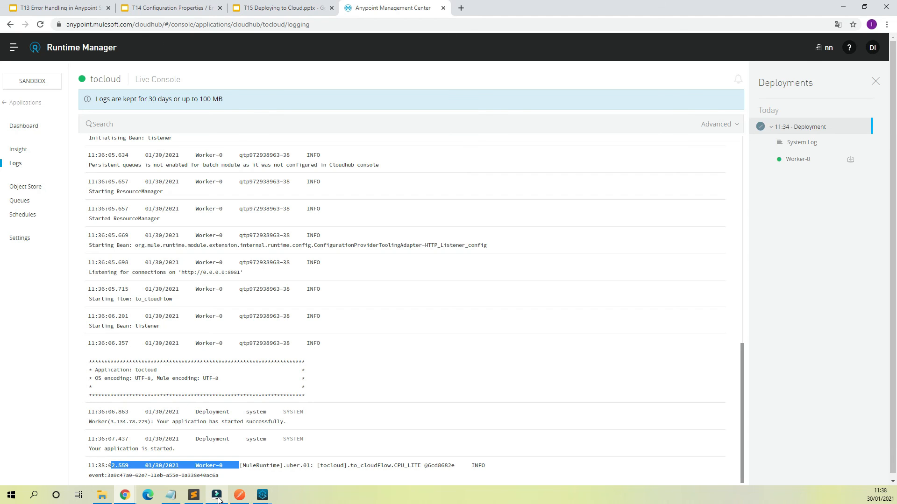
Close Anypoint Studio's leftover CloudHub deployment window.
{"action": "left_click", "coordinate": [262, 495]}
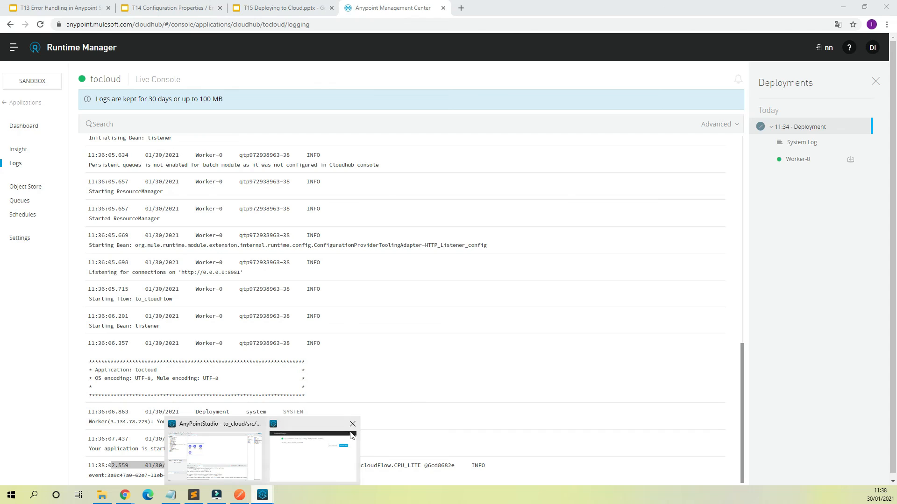
{"action": "left_click", "coordinate": [351, 425]}
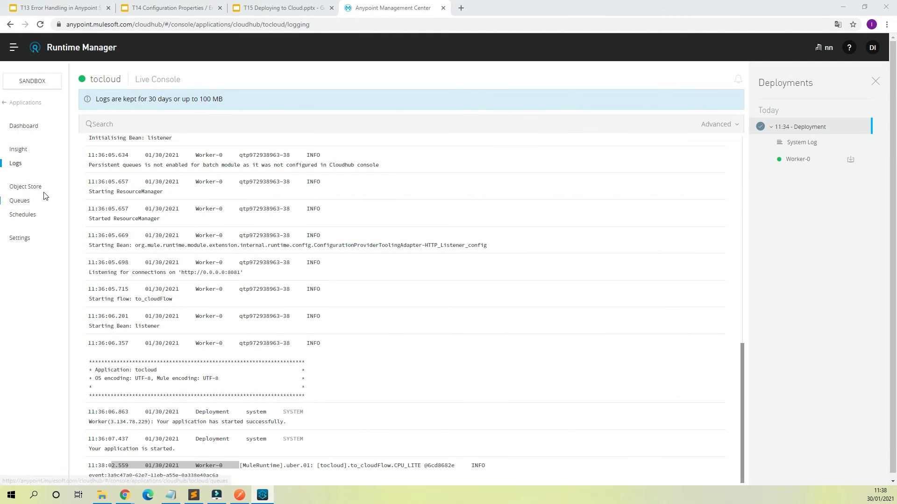
View tocloud's dashboard charts for the last hour, and open Design Center in Anypoint Platform.
{"action": "left_click", "coordinate": [28, 126]}
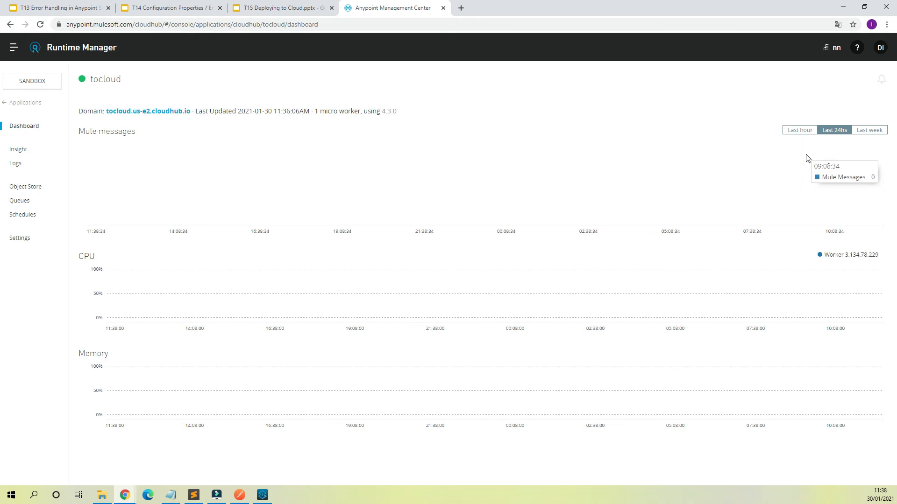
{"action": "left_click", "coordinate": [803, 134]}
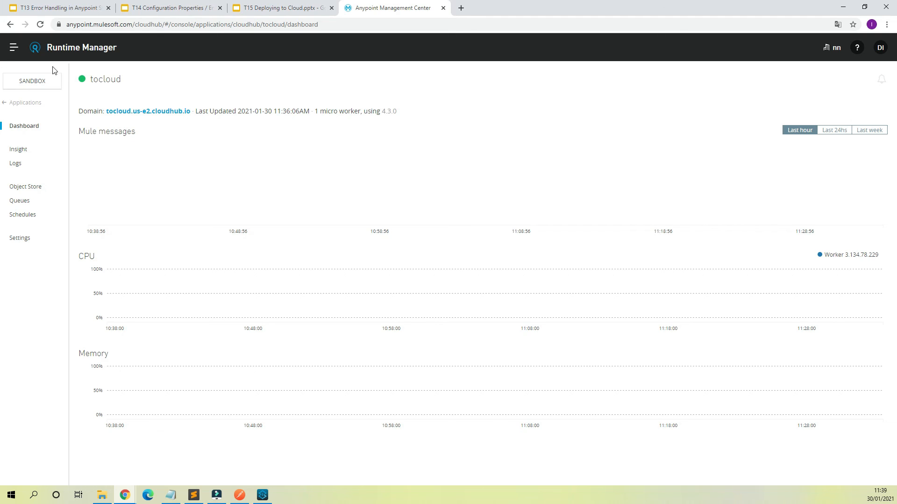
{"action": "left_click", "coordinate": [13, 50]}
{"action": "left_click", "coordinate": [48, 78]}
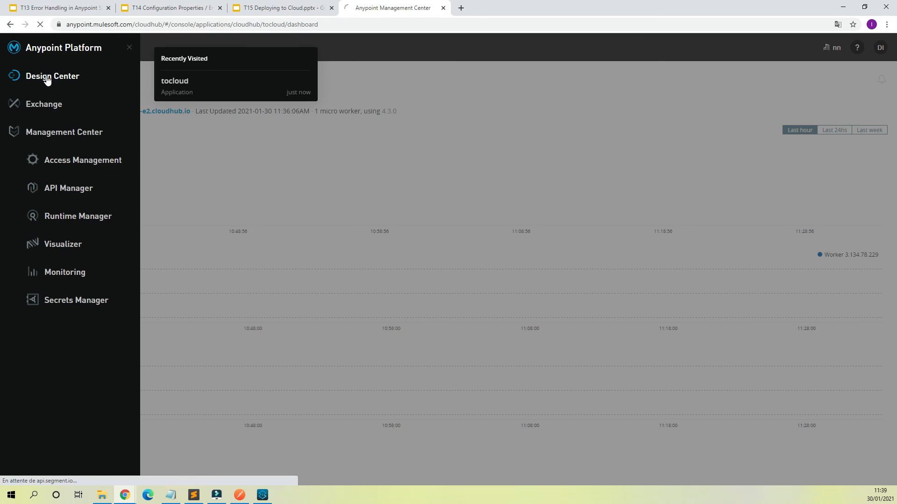